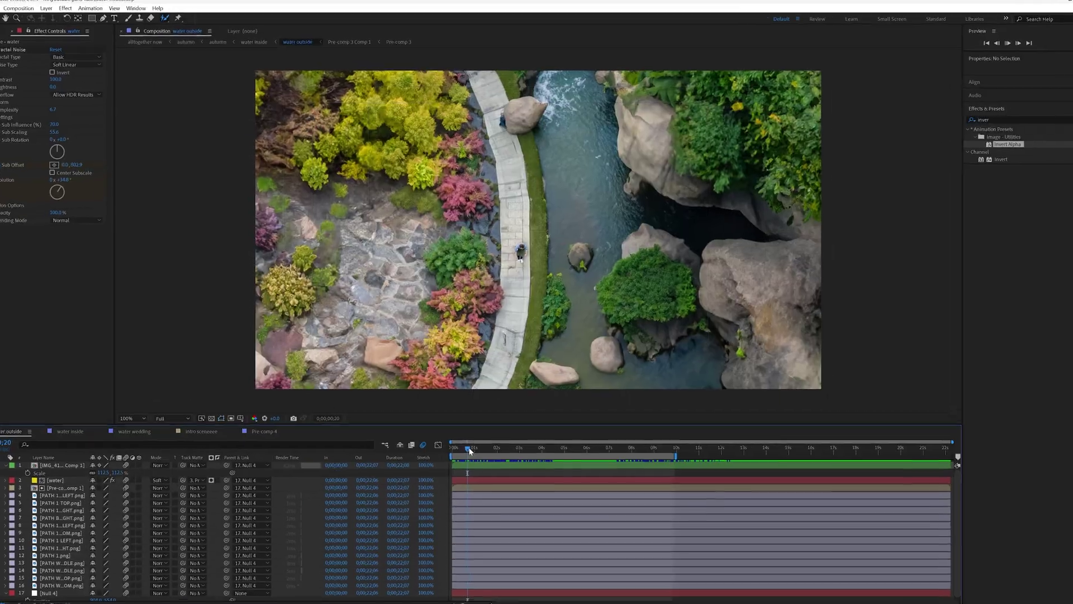
- Play back the water outside composition and the fractal noise layer to examine the river's water movement
{"action": "key", "text": "space"}
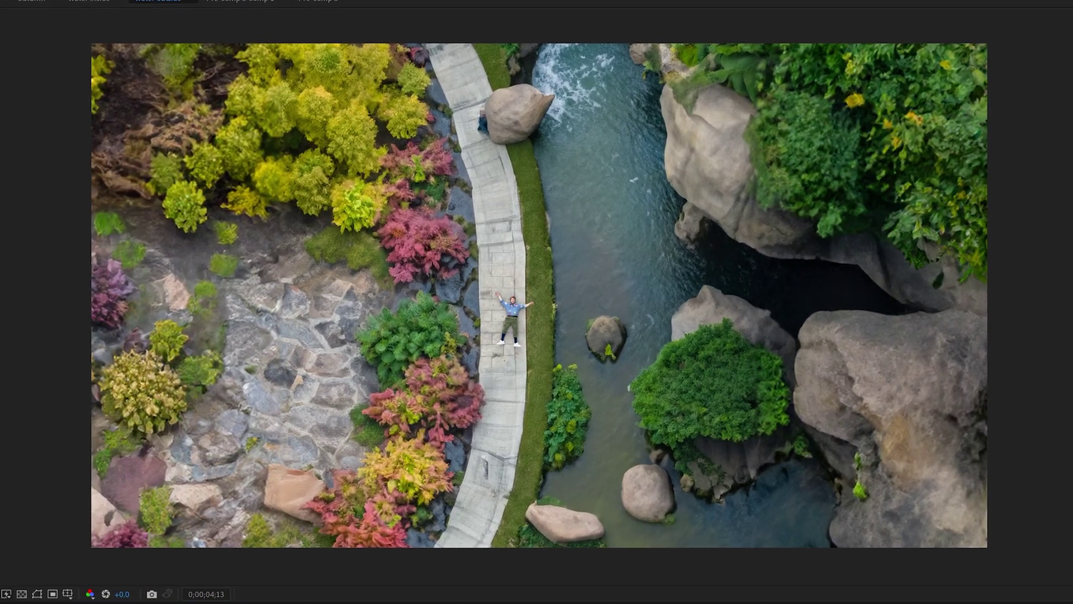
{"action": "key", "text": "space"}
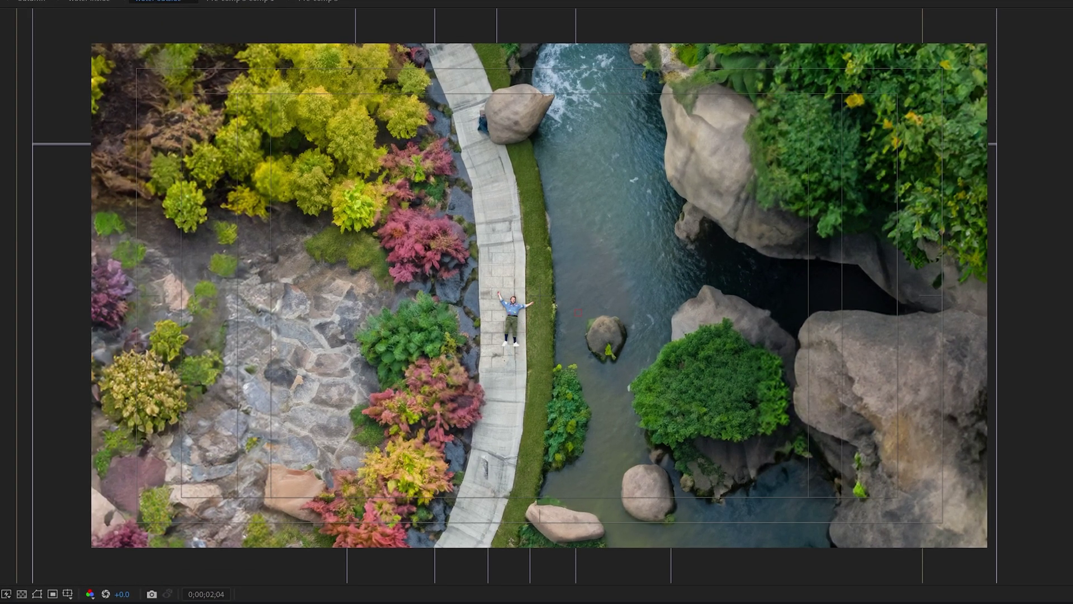
{"action": "key", "text": "space"}
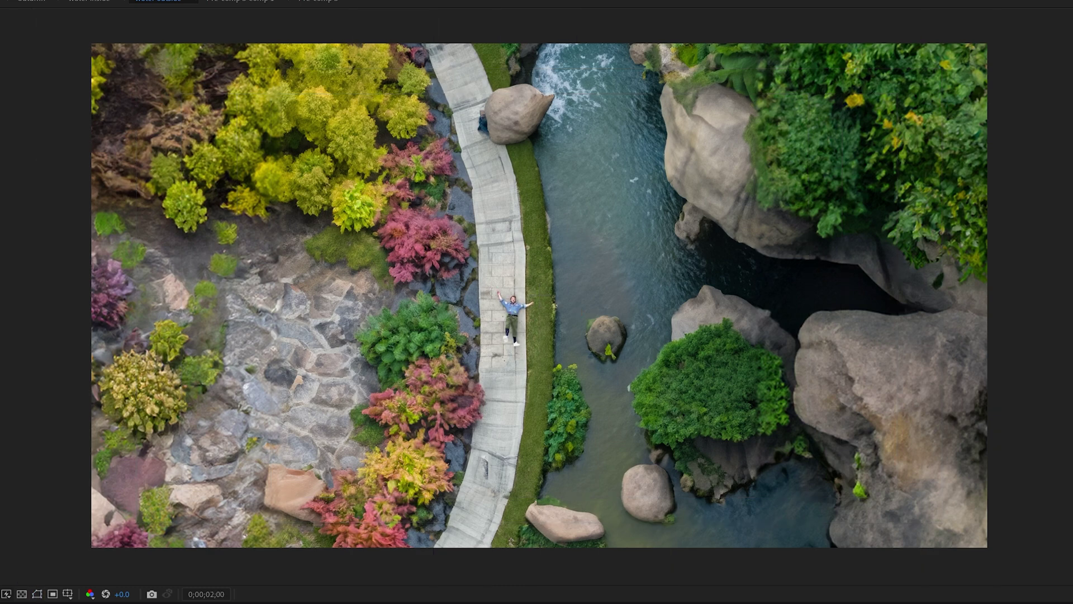
{"action": "key", "text": "space"}
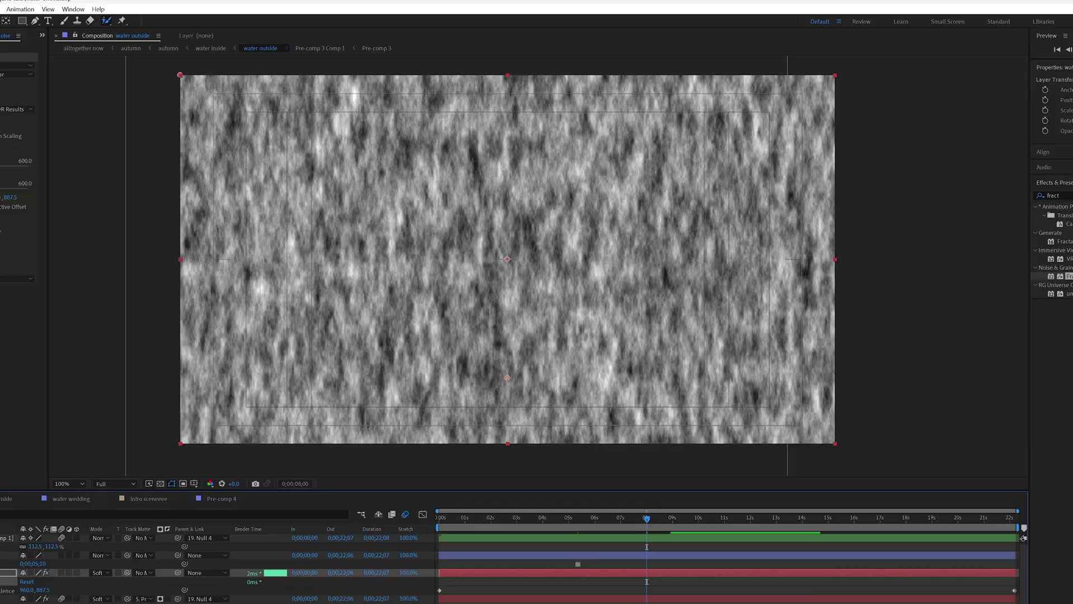
{"action": "key", "text": "space"}
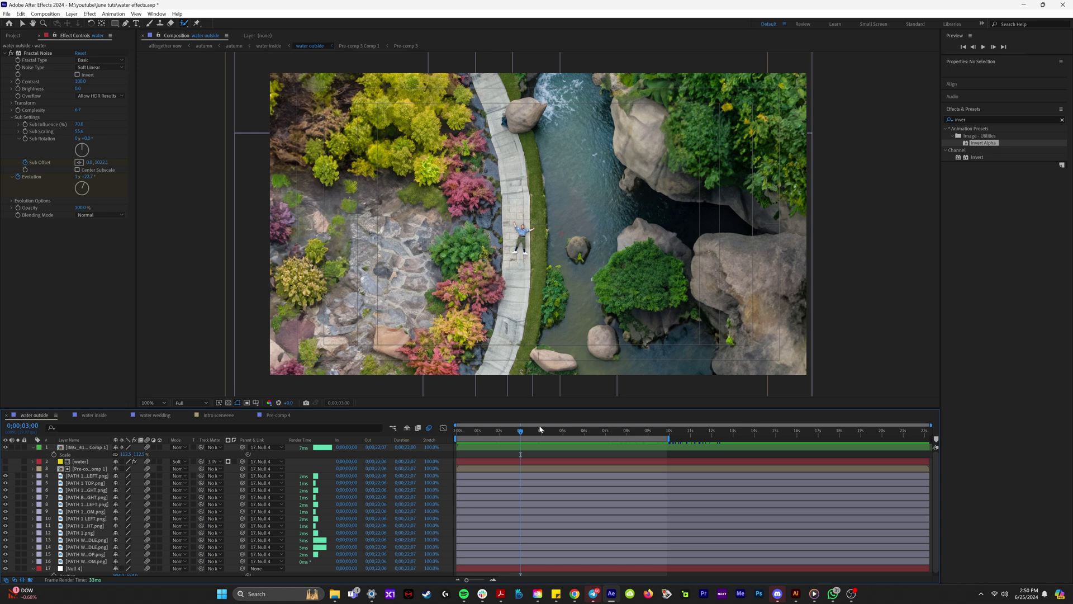
- Create a white 1920 x 1080 px solid layer named "water noise"
{"action": "key", "text": "ctrl+y"}
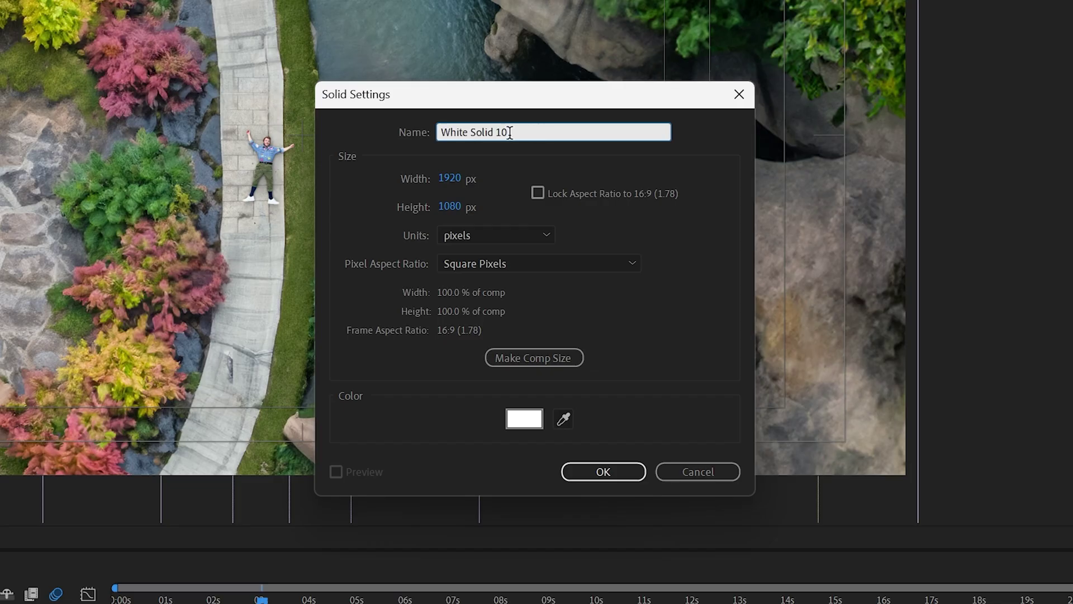
{"action": "left_click_drag", "start_coordinate": [510, 133], "coordinate": [350, 136]}
{"action": "type", "text": "water noise"}
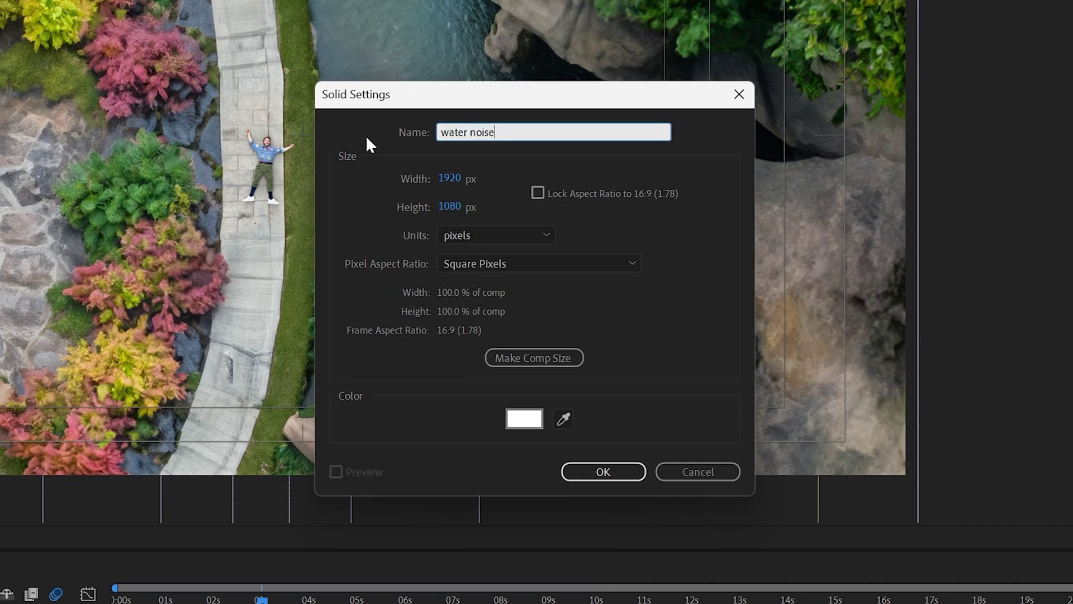
{"action": "left_click", "coordinate": [366, 137]}
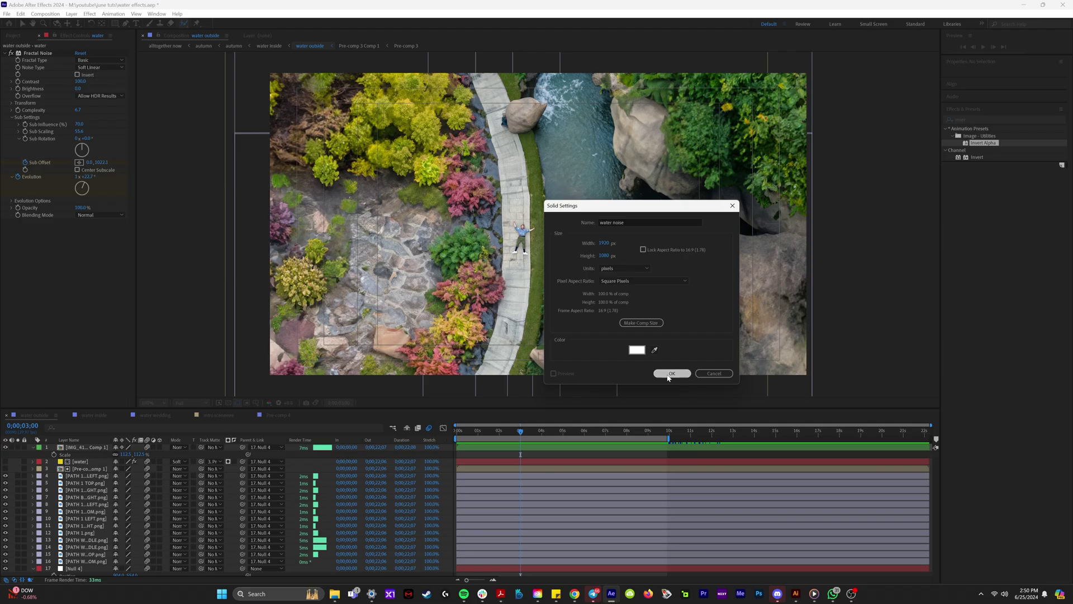
{"action": "left_click", "coordinate": [593, 475]}
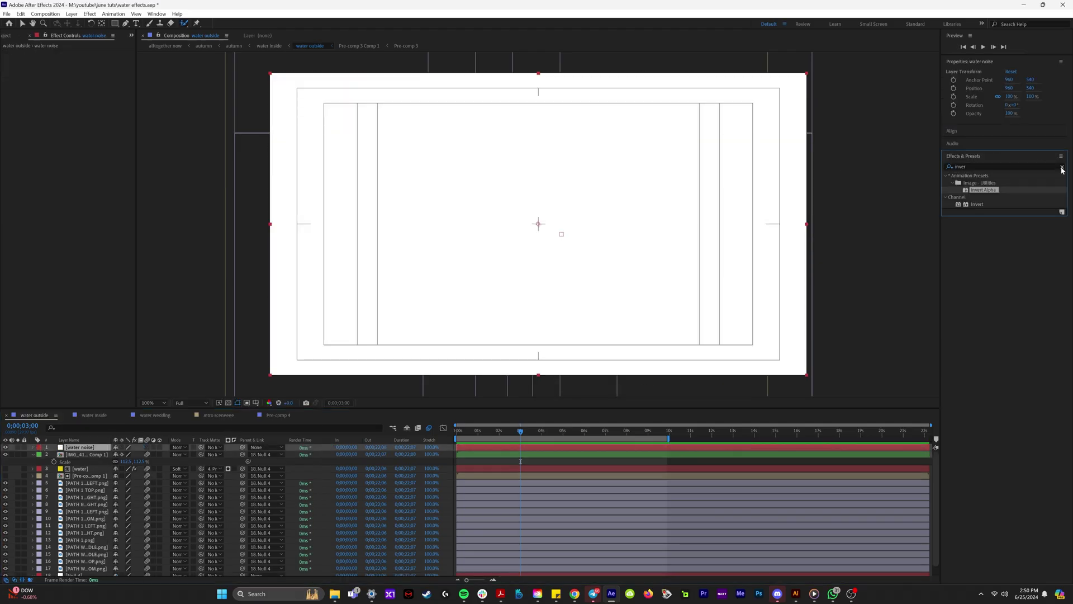
- Find the Fractal Noise effect and apply it to the water noise solid
{"action": "left_click", "coordinate": [1004, 166]}
{"action": "type", "text": "fract"}
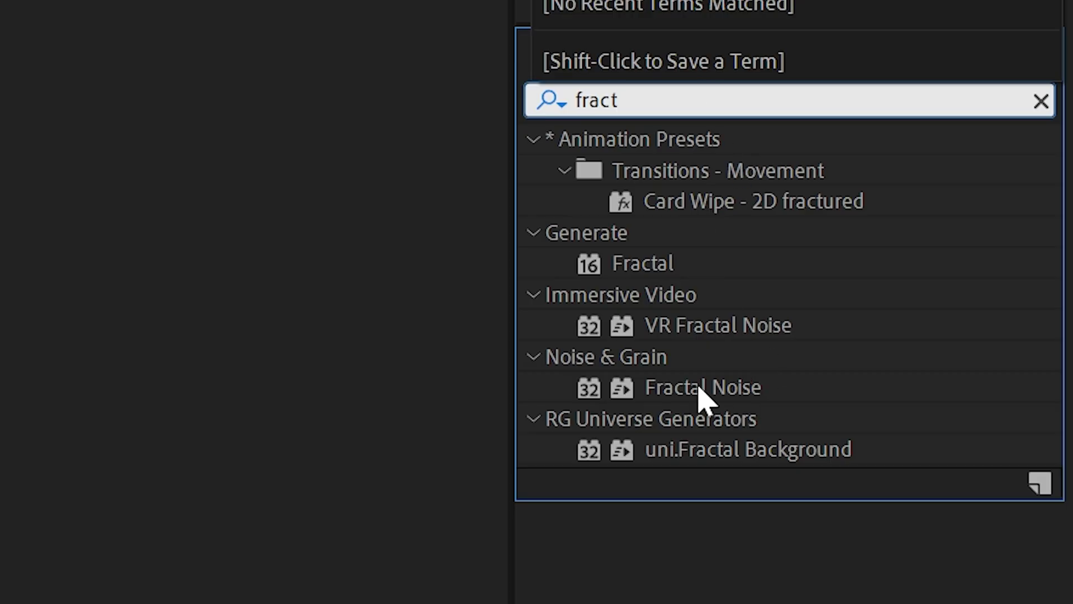
{"action": "left_click", "coordinate": [700, 389]}
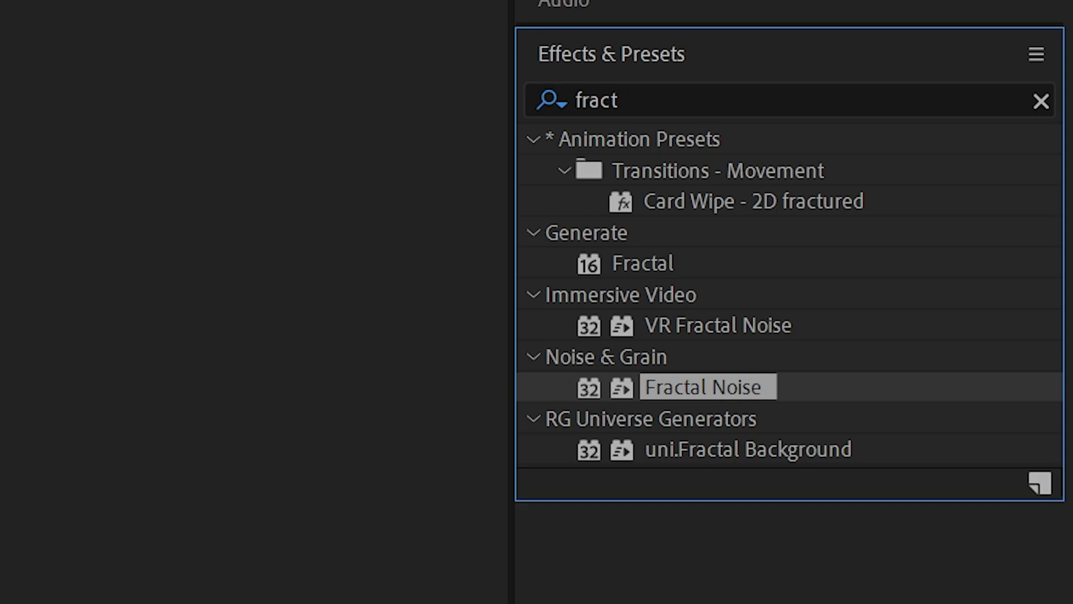
{"action": "left_click_drag", "start_coordinate": [702, 387], "coordinate": [554, 447]}
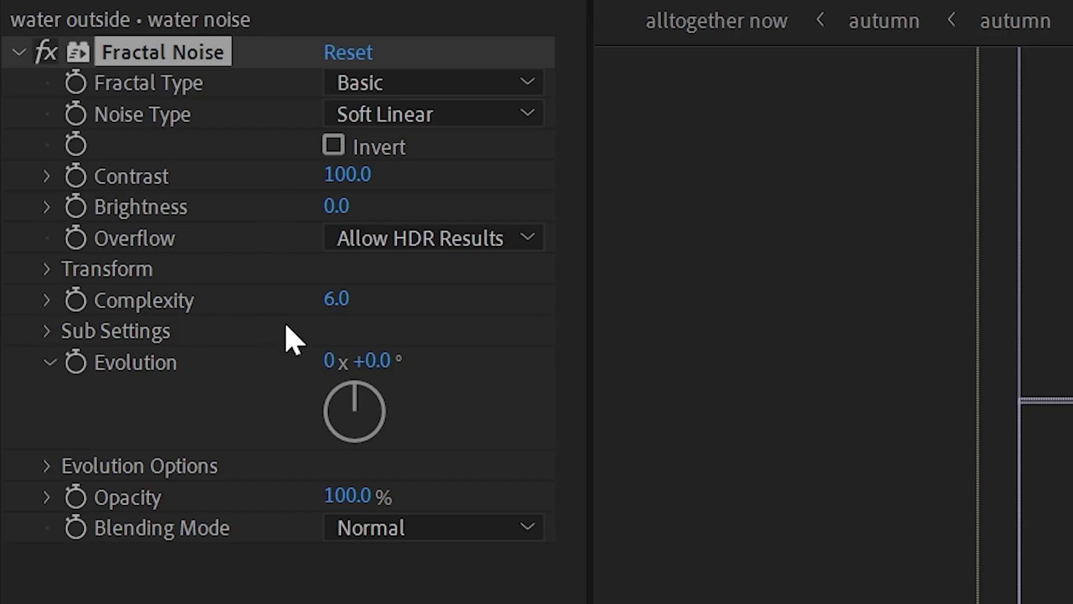
- Animate the Fractal Noise Evolution with the expression time*150 and preview the motion
{"action": "left_click_drag", "start_coordinate": [371, 360], "coordinate": [1072, 481]}
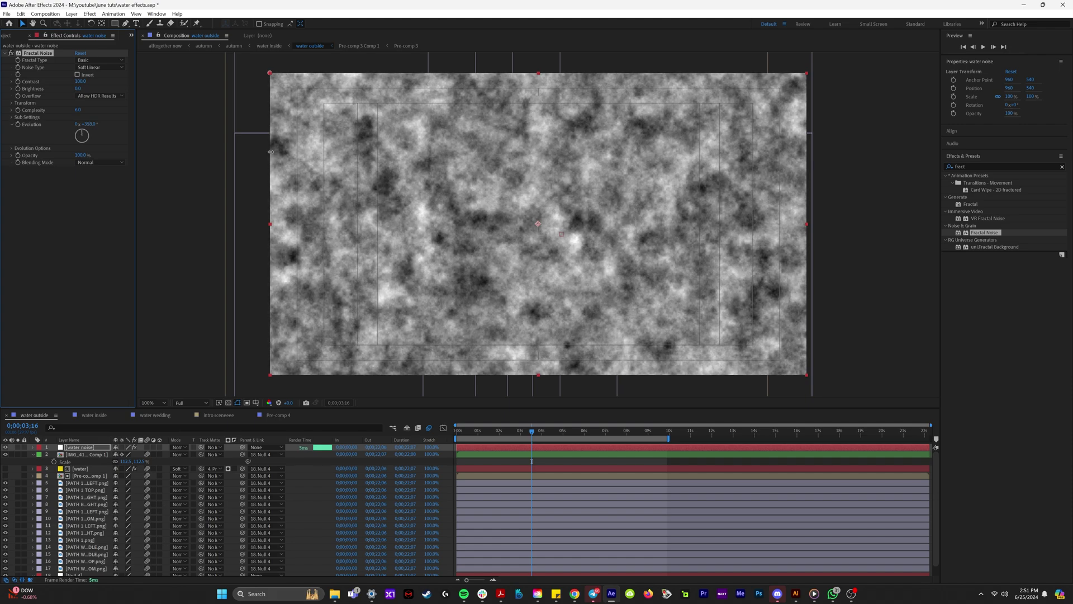
{"action": "left_click_drag", "start_coordinate": [270, 152], "coordinate": [33, 132]}
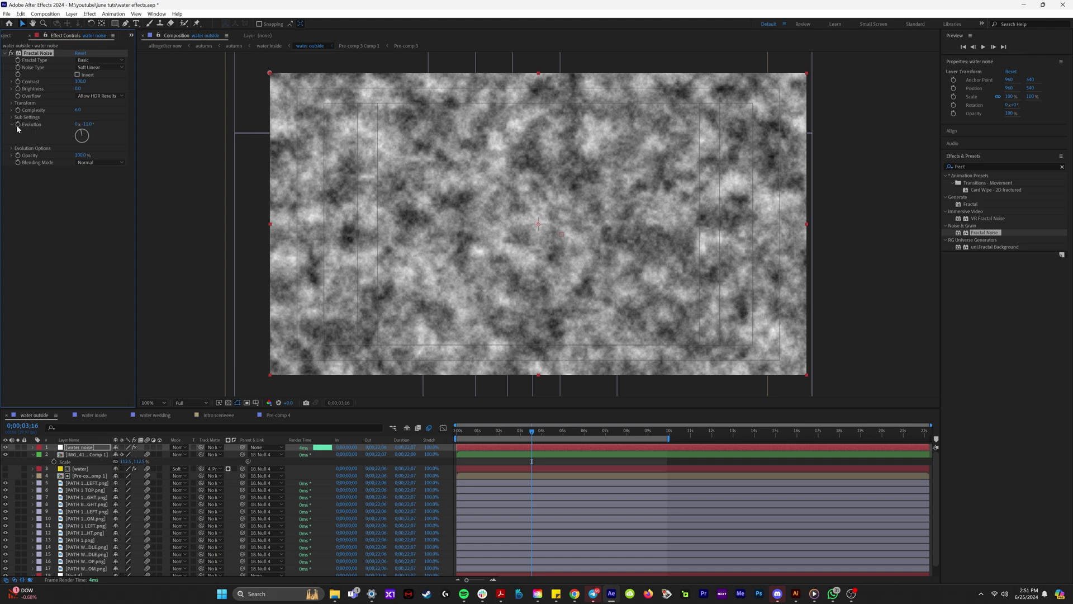
{"action": "left_click", "coordinate": [17, 125], "text": "alt"}
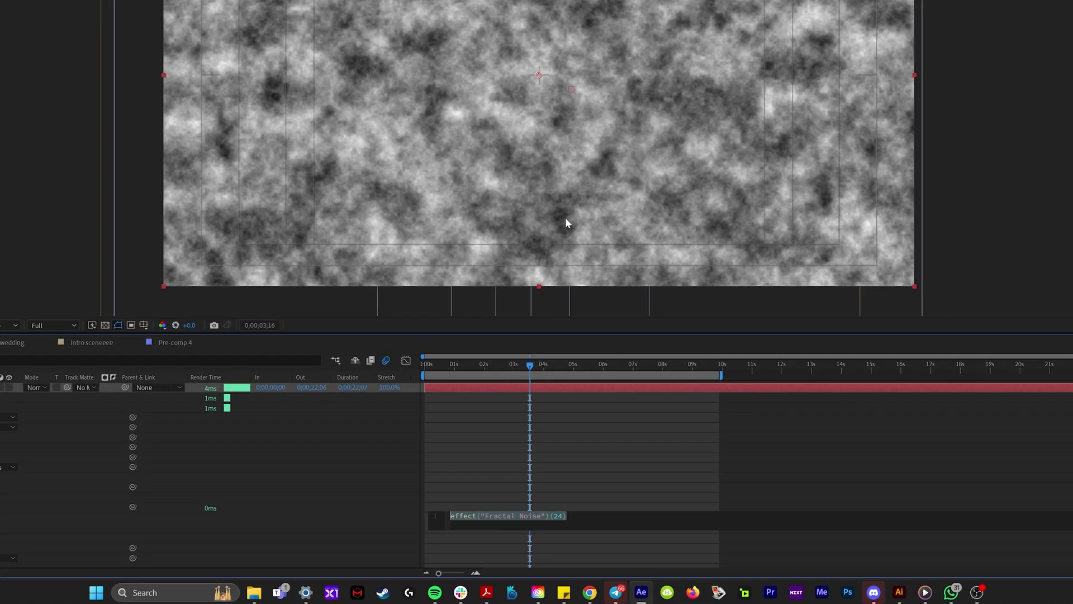
{"action": "type", "text": "time*150"}
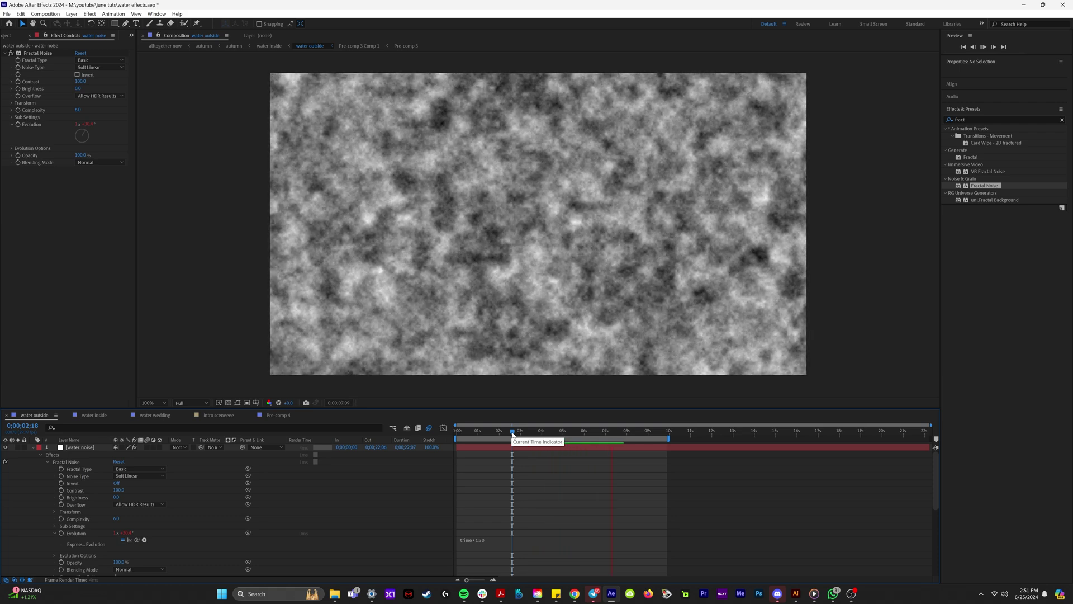
{"action": "left_click_drag", "start_coordinate": [512, 434], "coordinate": [531, 430]}
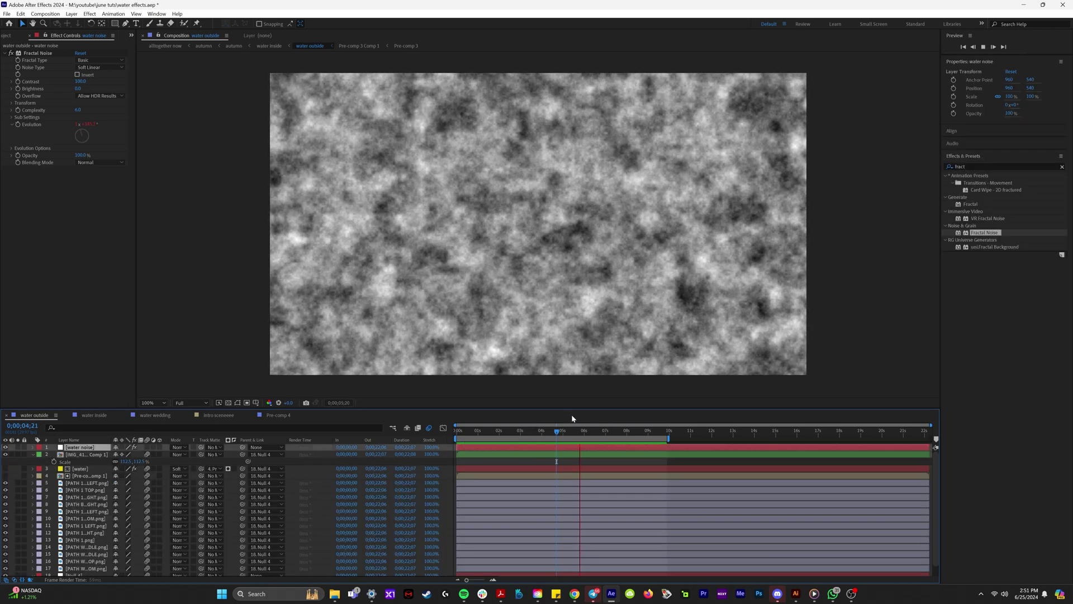
{"action": "key", "text": "space"}
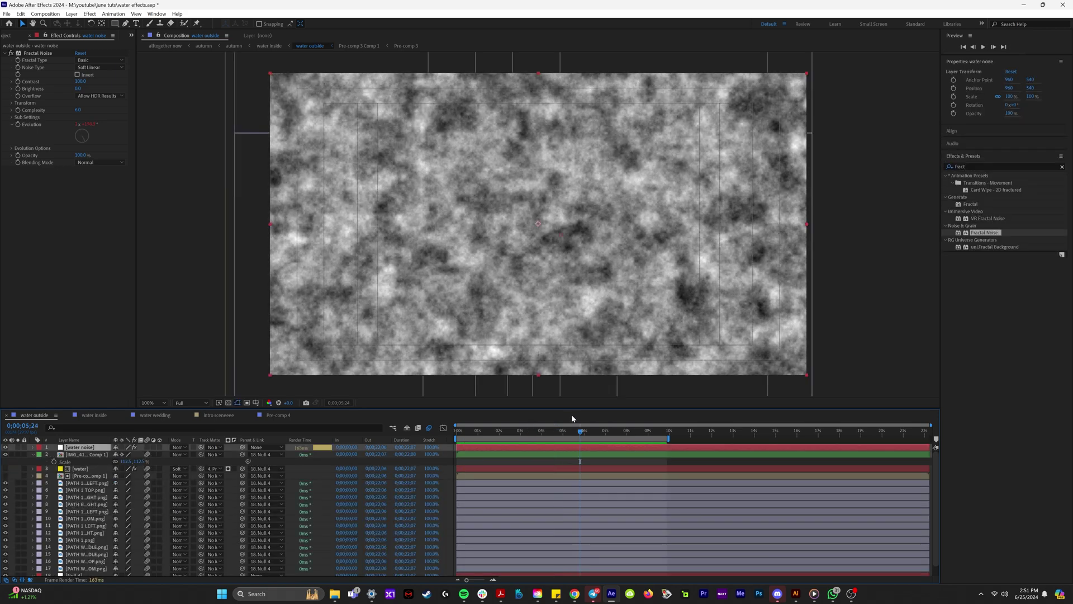
- Set the water noise layer's blending mode to Soft Light and preview it over the scene
{"action": "left_click", "coordinate": [6, 447]}
{"action": "left_click", "coordinate": [6, 447]}
{"action": "left_click", "coordinate": [180, 448]}
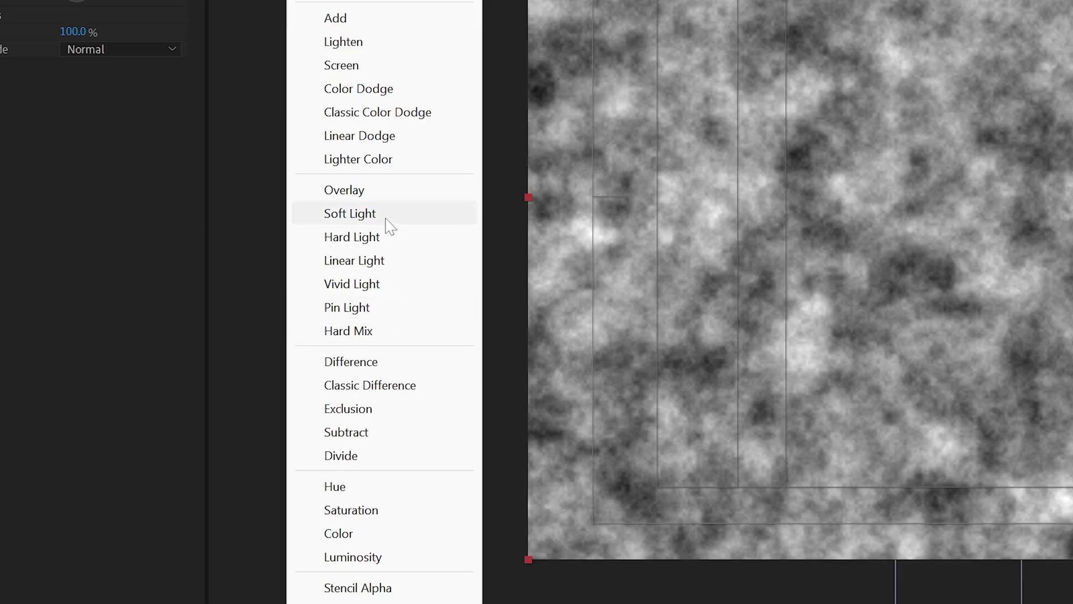
{"action": "left_click", "coordinate": [386, 219]}
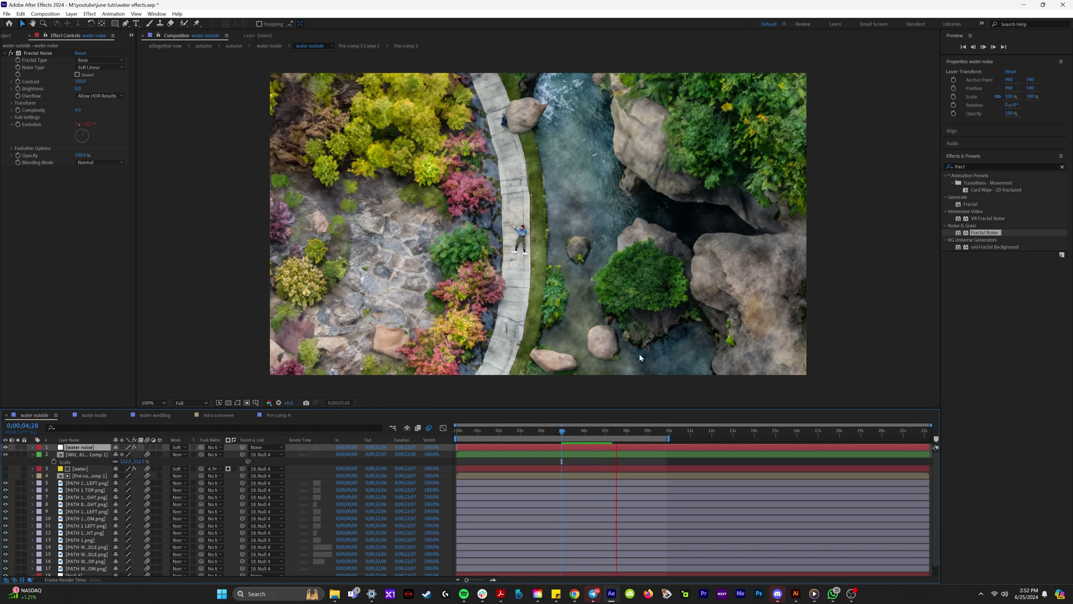
{"action": "key", "text": "space"}
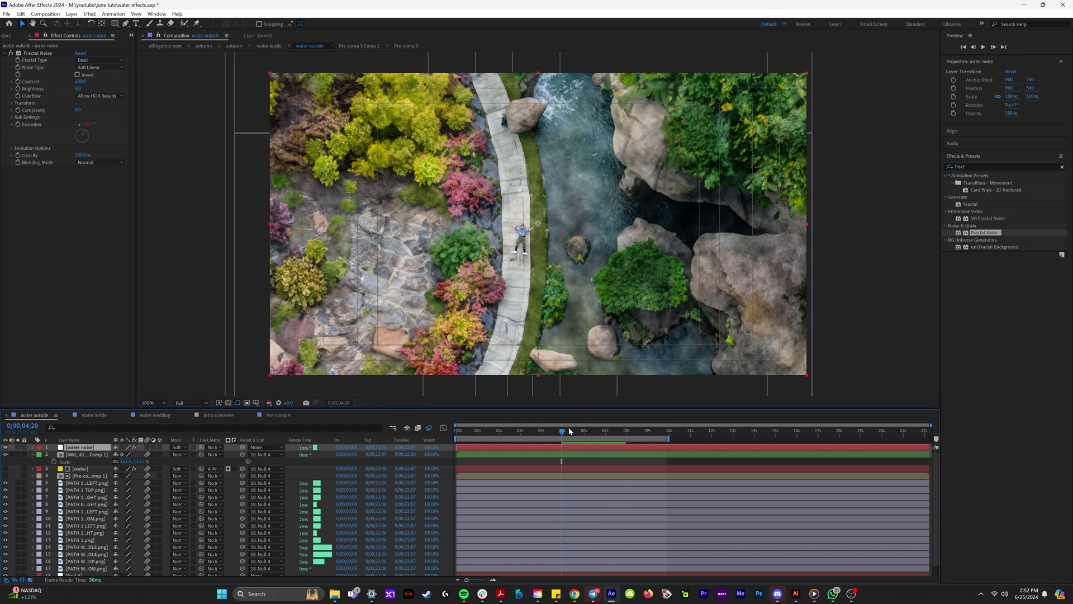
{"action": "left_click_drag", "start_coordinate": [570, 431], "coordinate": [591, 448]}
- Duplicate every layer except water noise and pre-compose the copies as RIVER MATTE
{"action": "left_click", "coordinate": [84, 454]}
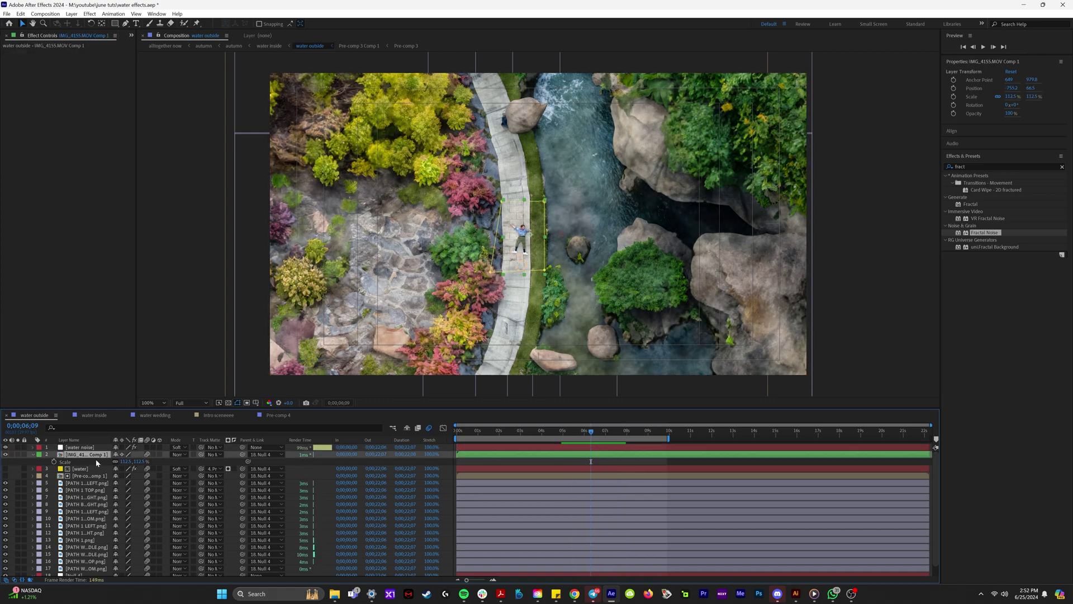
{"action": "key", "text": "ctrl+a"}
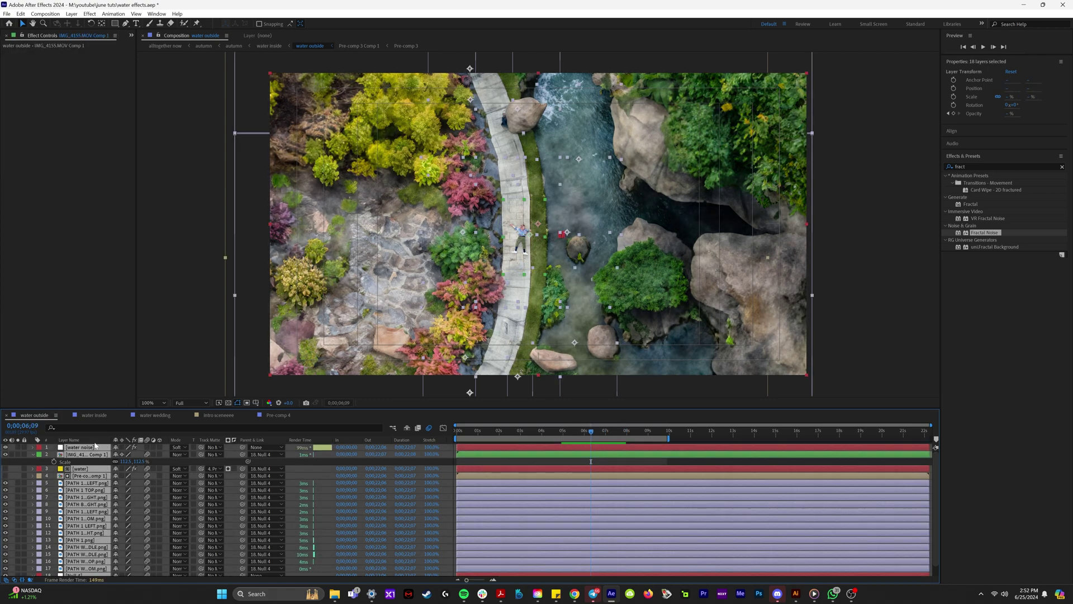
{"action": "left_click", "coordinate": [92, 448], "text": "ctrl"}
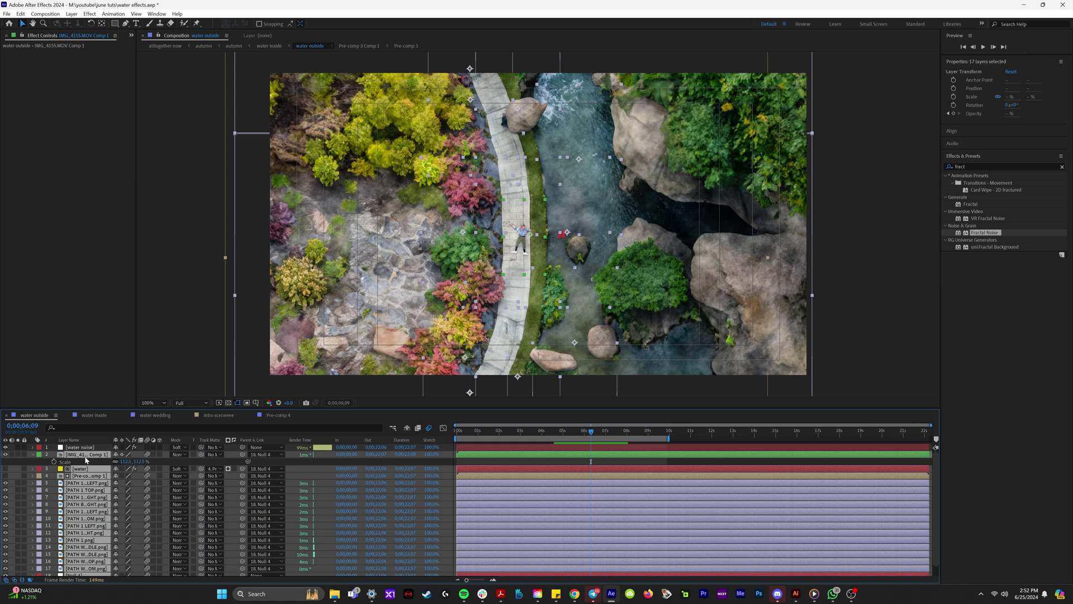
{"action": "key", "text": "ctrl+d"}
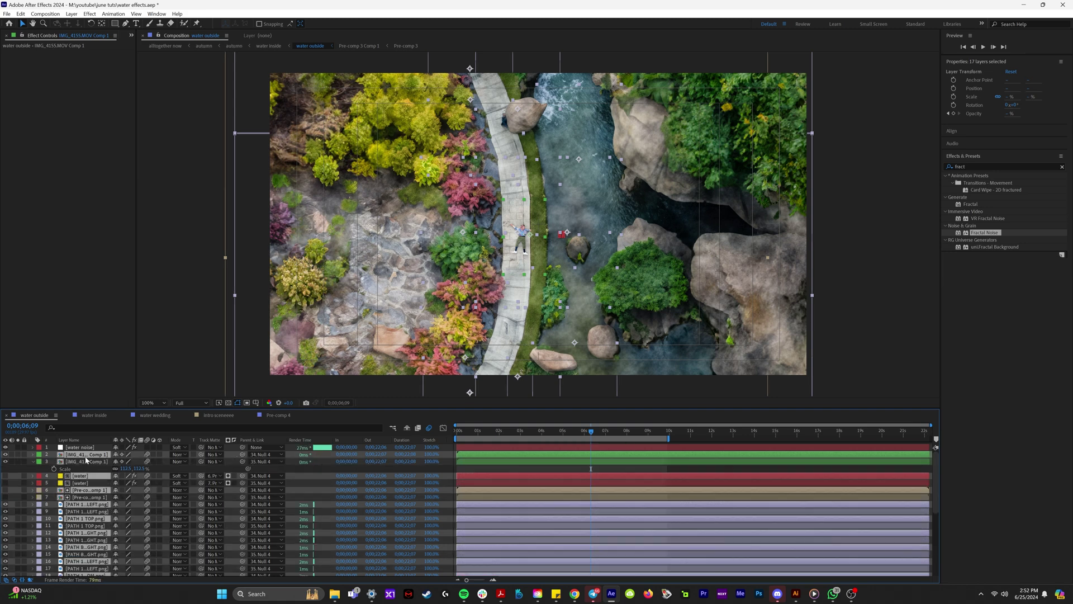
{"action": "right_click", "coordinate": [87, 459]}
{"action": "left_click", "coordinate": [117, 399]}
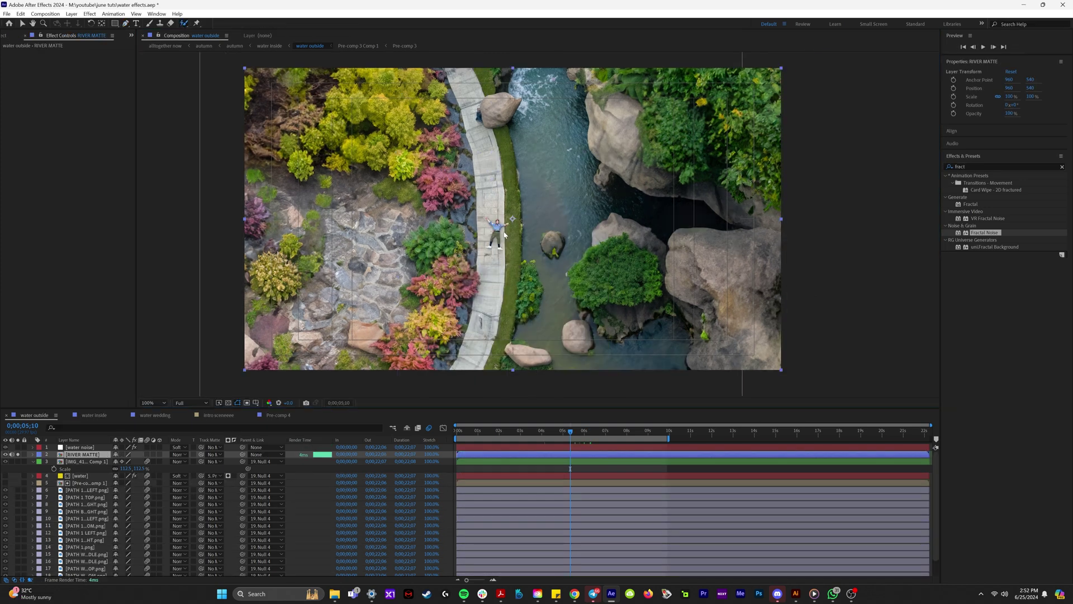
- Roto Brush the land, rocks and plants around the river on the RIVER MATTE layer, cutting out the water, and freeze the result
{"action": "double_click", "coordinate": [505, 235]}
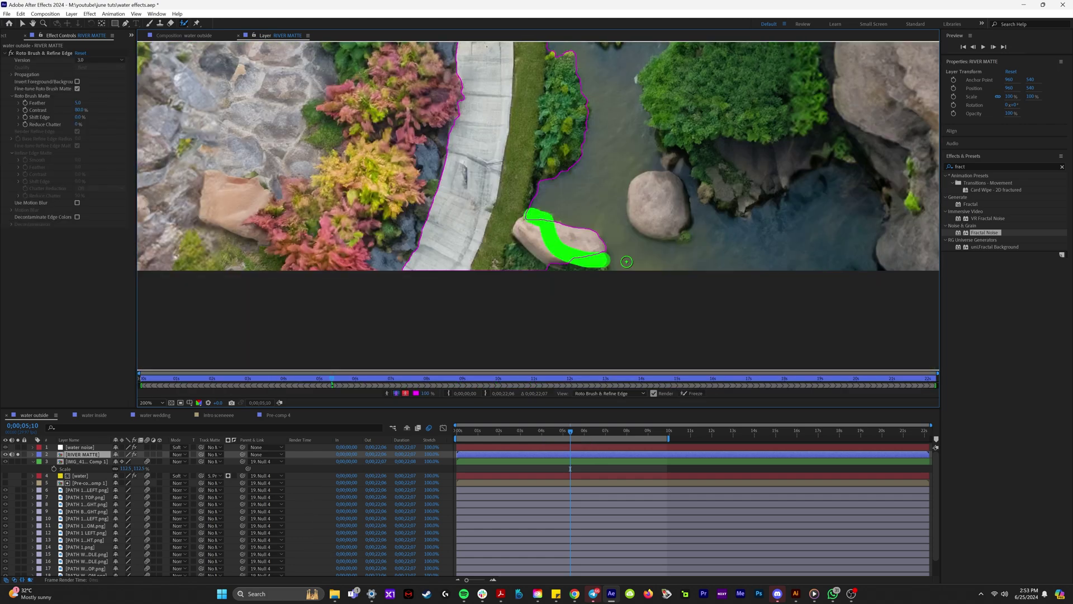
{"action": "left_click_drag", "start_coordinate": [594, 120], "coordinate": [591, 246]}
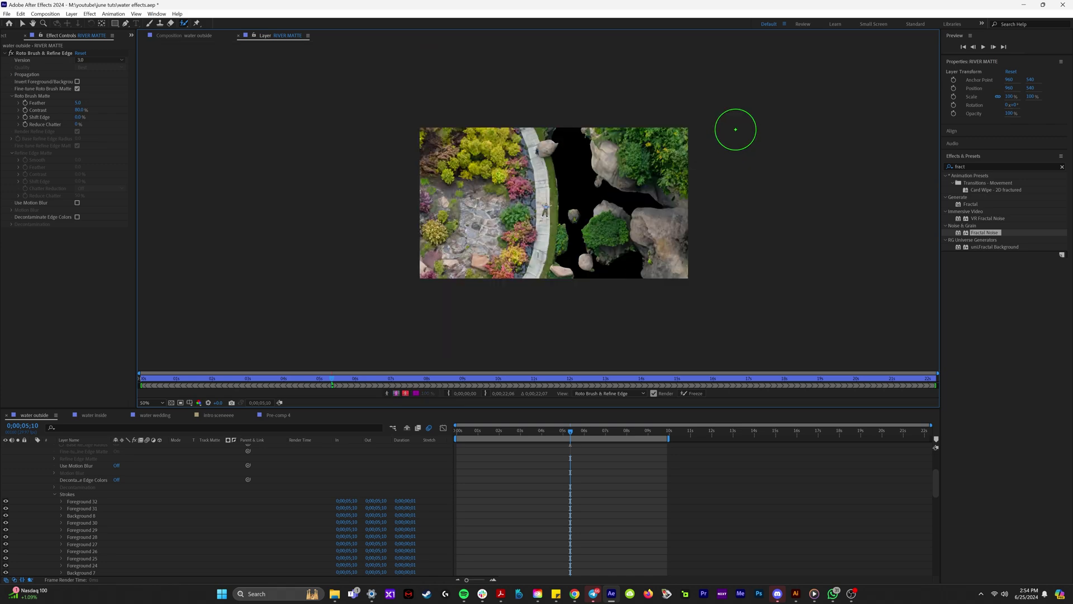
{"action": "scroll", "coordinate": [705, 180], "scroll_direction": "up", "scroll_amount": 1}
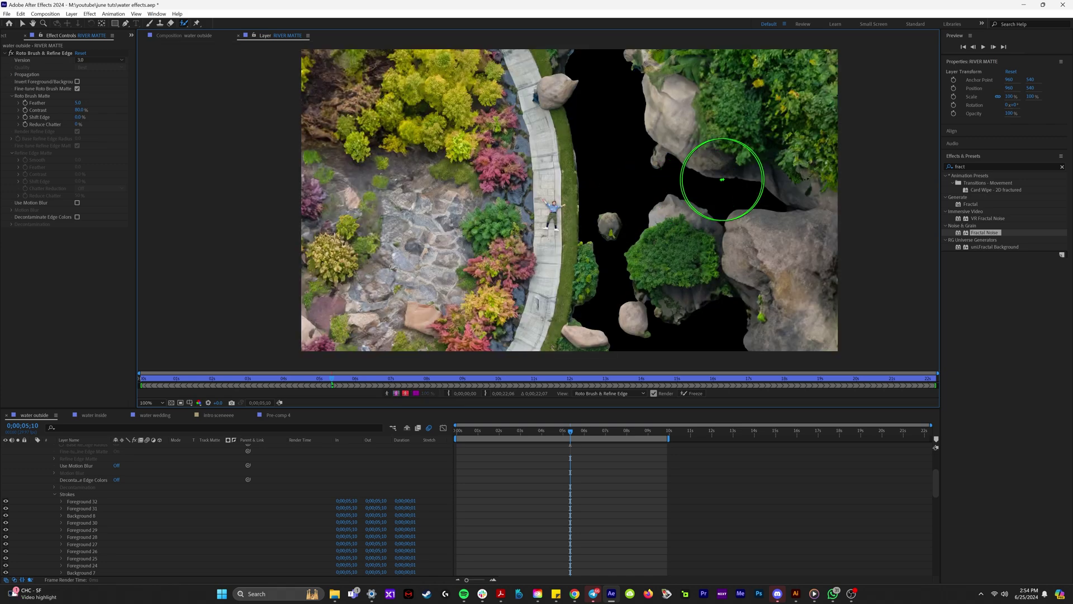
{"action": "scroll", "coordinate": [624, 187], "scroll_direction": "down", "scroll_amount": 1}
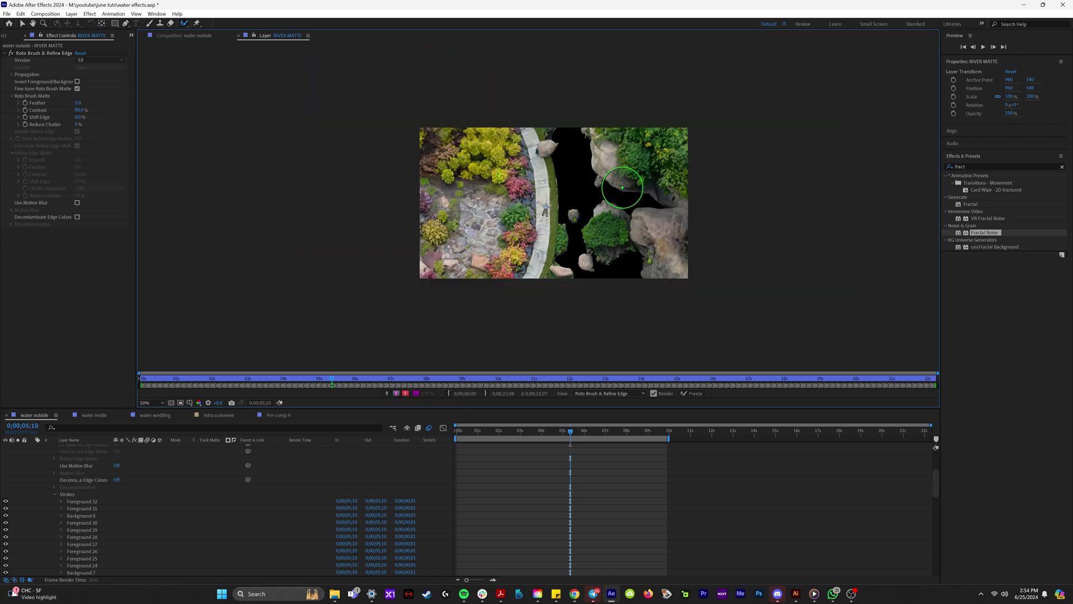
{"action": "left_click", "coordinate": [690, 393]}
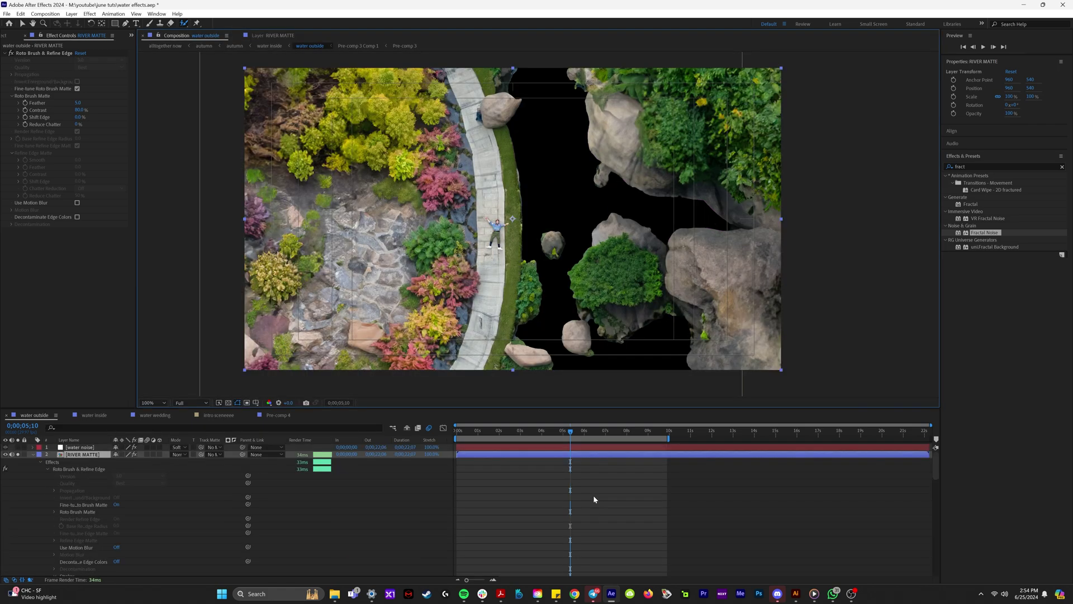
- Pre-compose the rotoscoped RIVER MATTE layer as "river matte", moving all attributes into the new composition
{"action": "right_click", "coordinate": [73, 456]}
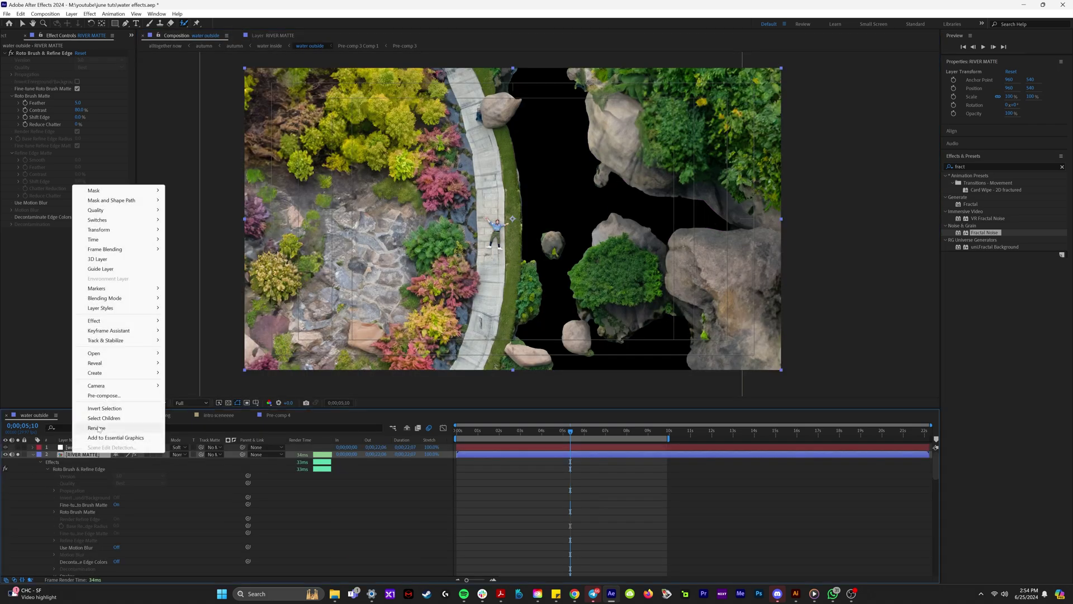
{"action": "left_click", "coordinate": [109, 397]}
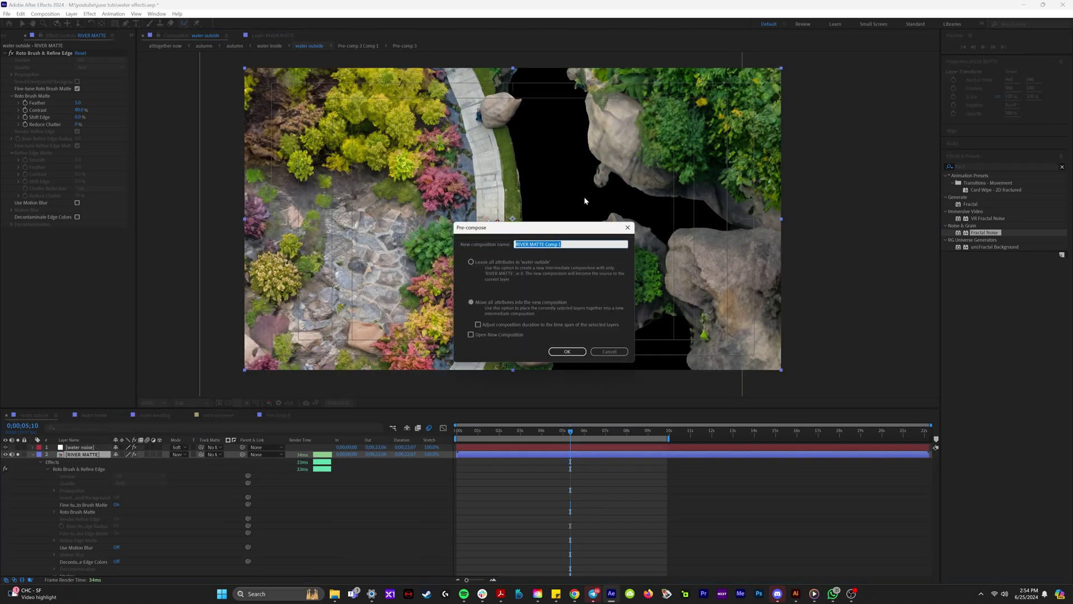
{"action": "type", "text": "river matte"}
{"action": "key", "text": "Return"}
- Freeze the river matte layer on the current frame and move the water noise layer below it
{"action": "right_click", "coordinate": [83, 460]}
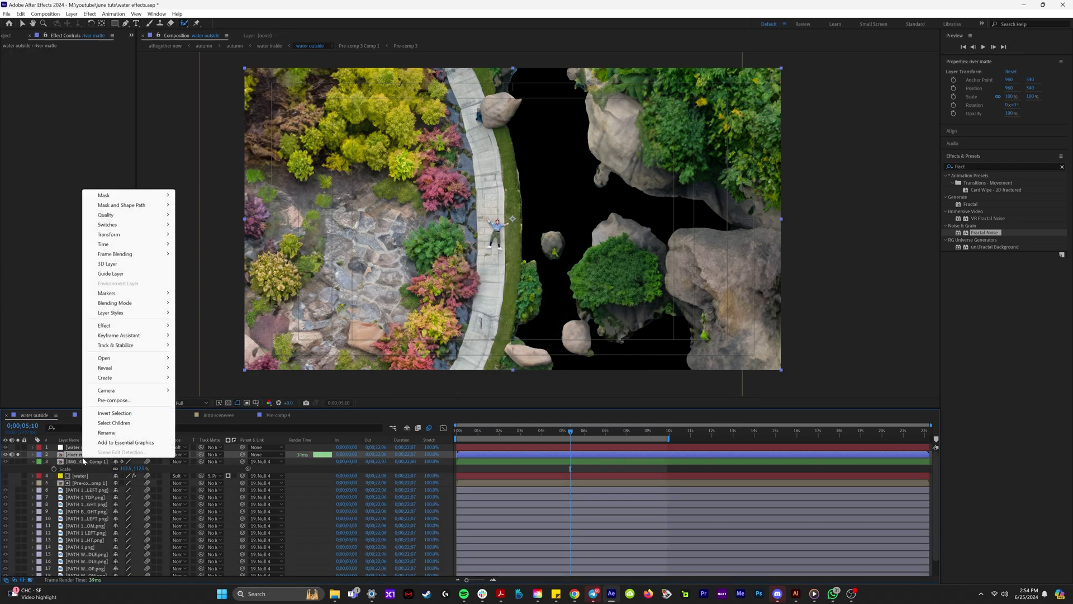
{"action": "mouse_move", "coordinate": [127, 244]}
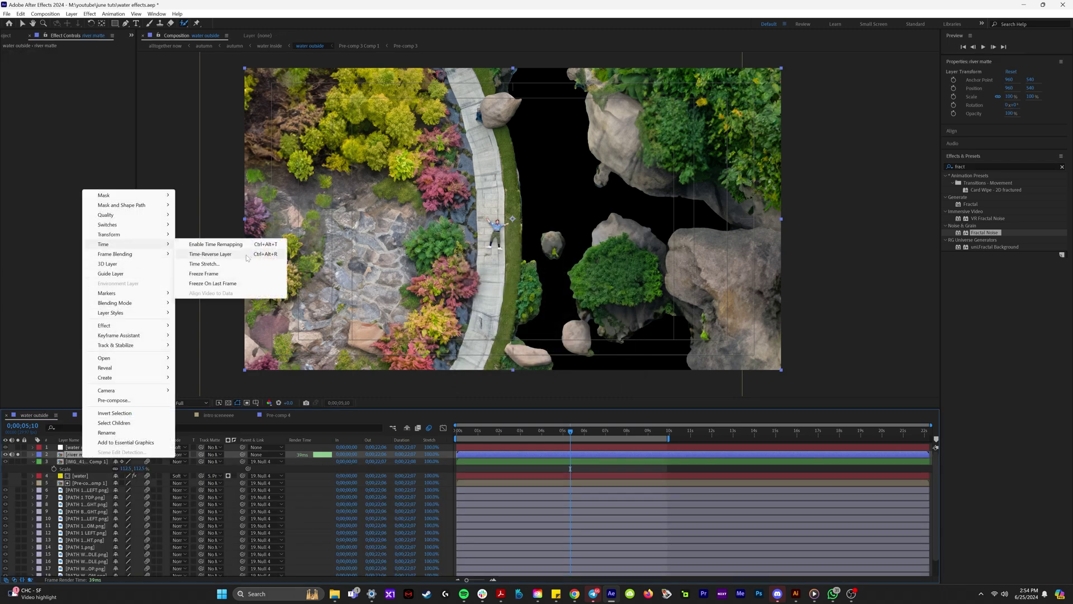
{"action": "left_click", "coordinate": [218, 272]}
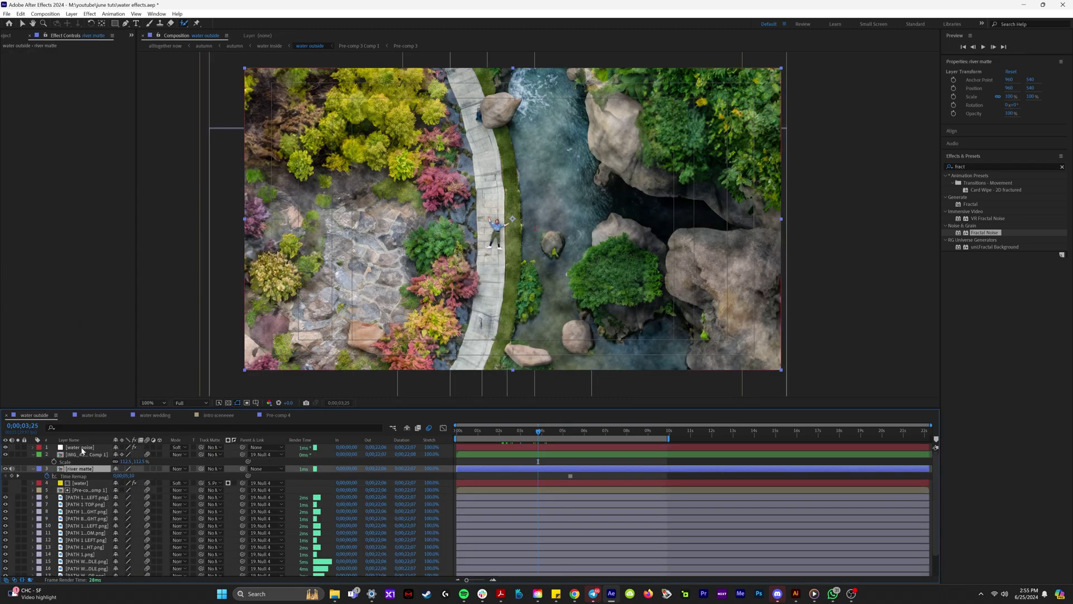
{"action": "left_click_drag", "start_coordinate": [84, 448], "coordinate": [85, 479]}
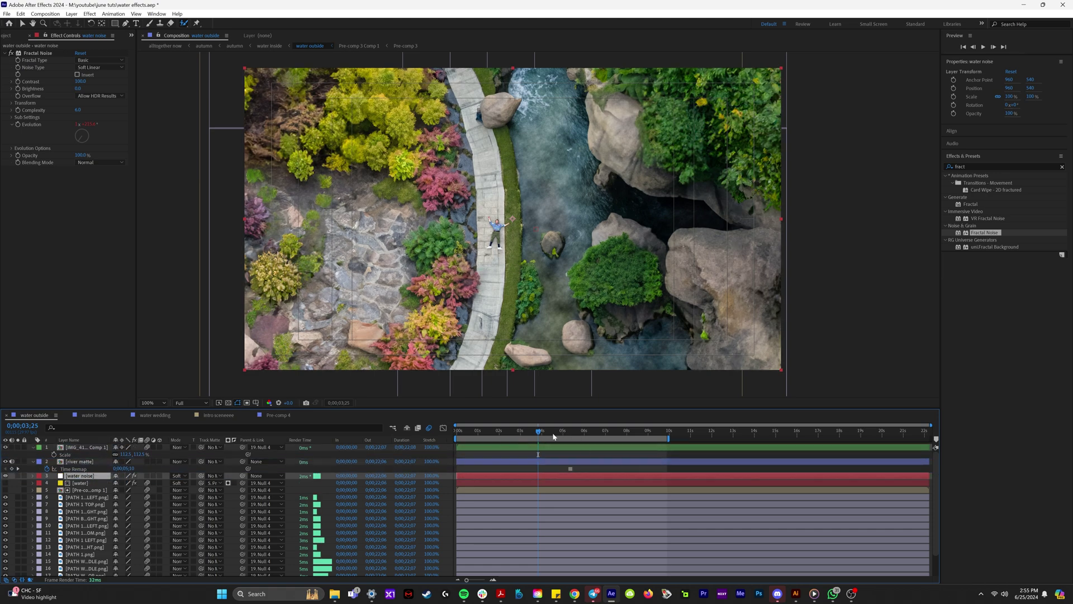
- Preview the water noise motion over the river around the three- to four-second mark
{"action": "key", "text": "space"}
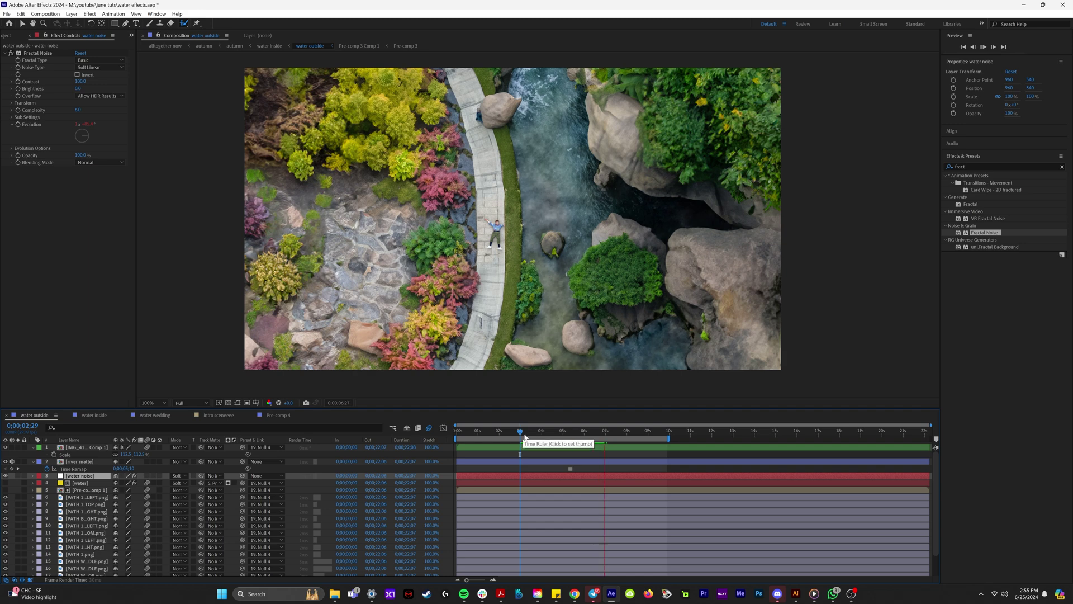
{"action": "left_click", "coordinate": [525, 432]}
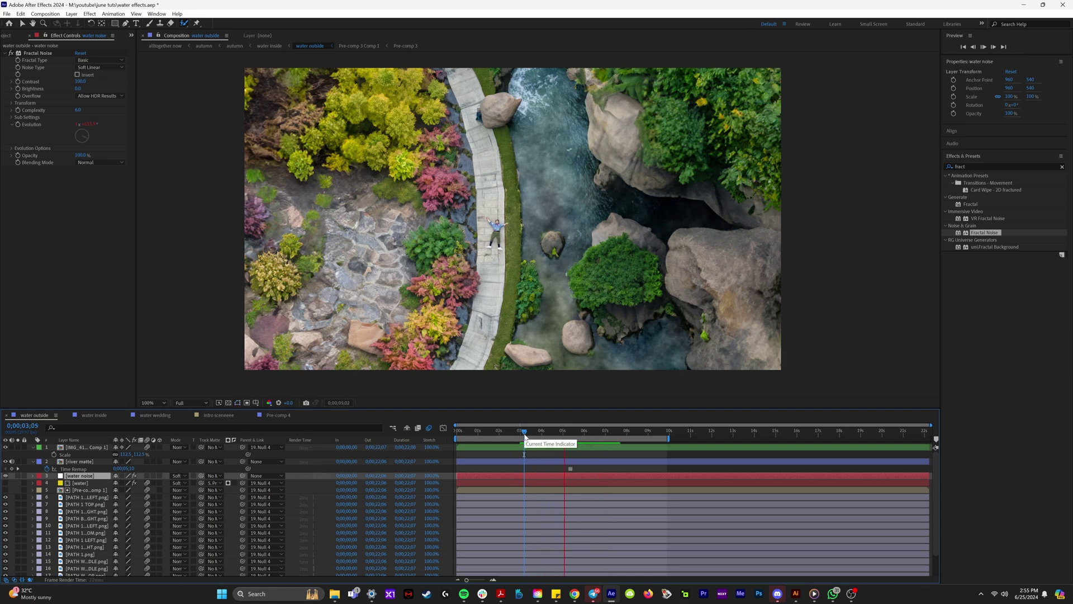
{"action": "left_click_drag", "start_coordinate": [524, 437], "coordinate": [547, 435]}
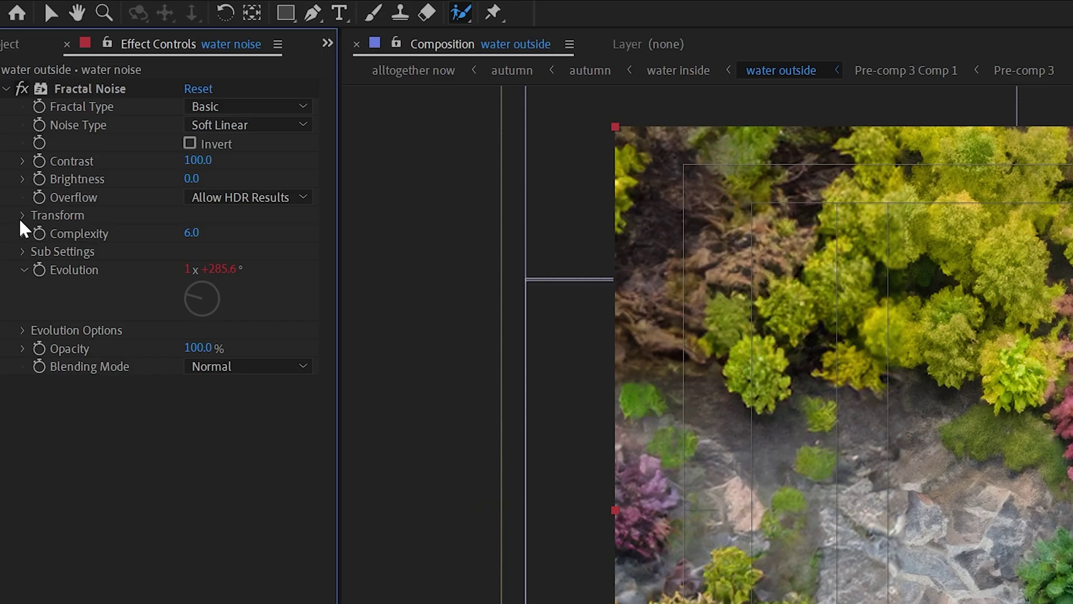
- Add an Offset Turbulence keyframe at 960, 540 to the water noise's Fractal Noise, placed at the composition's start
{"action": "left_click", "coordinate": [11, 105]}
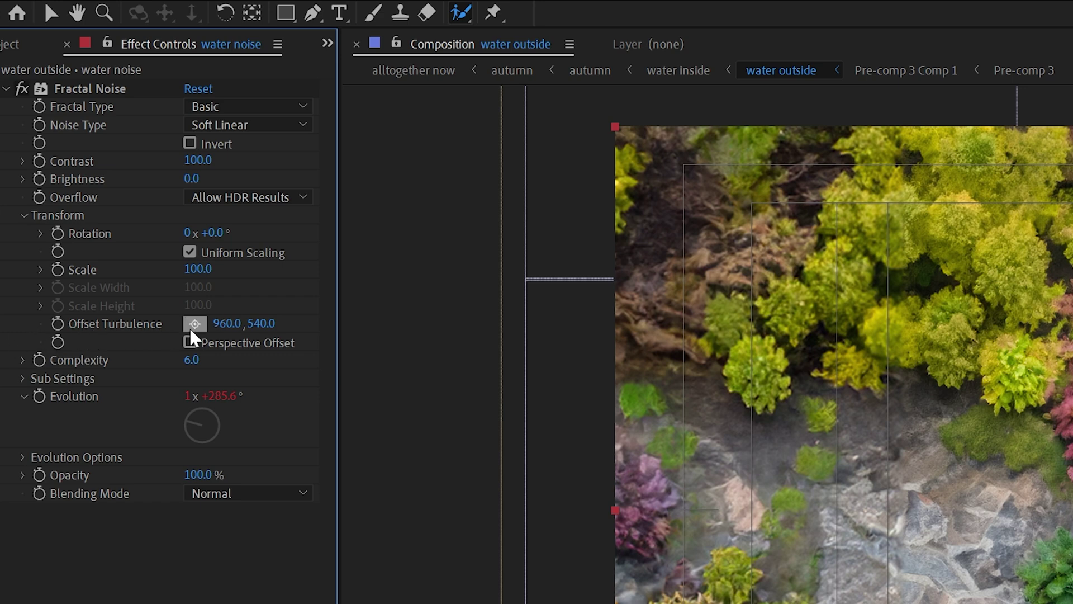
{"action": "left_click", "coordinate": [56, 327], "text": "alt"}
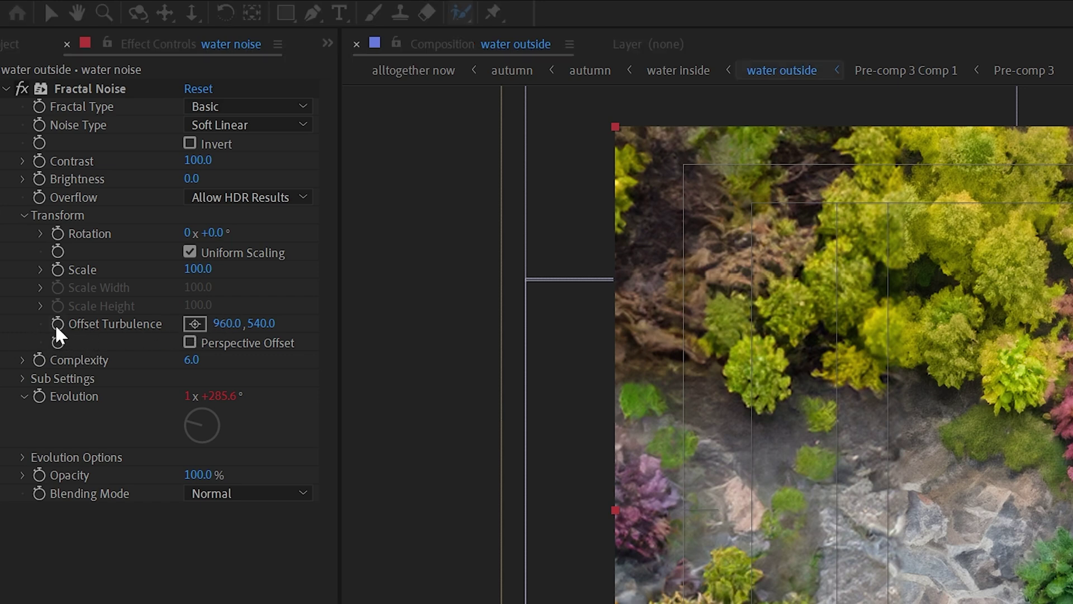
{"action": "left_click", "coordinate": [57, 326]}
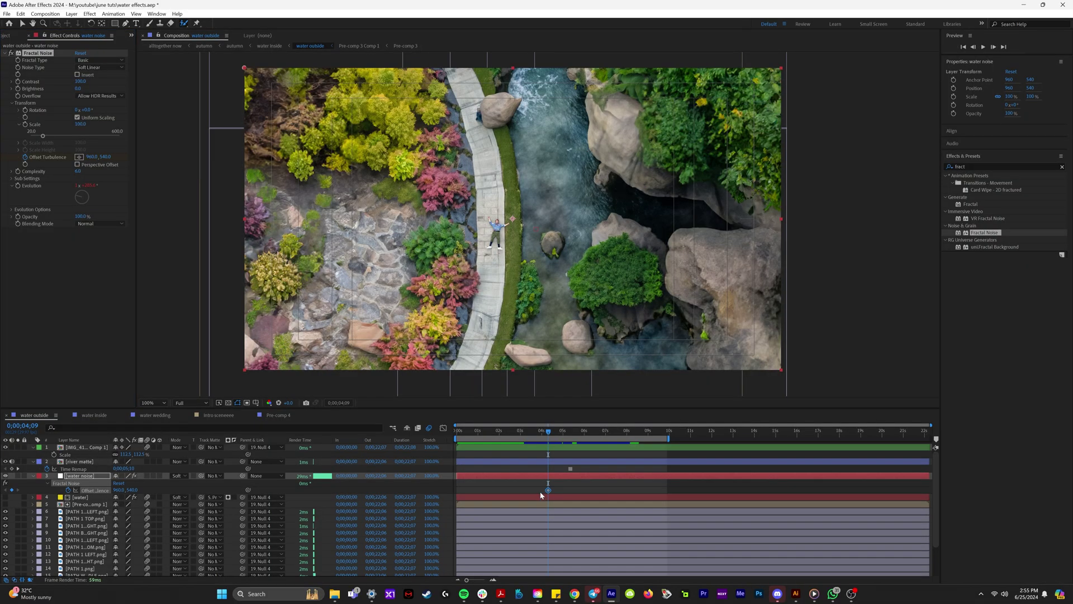
{"action": "left_click_drag", "start_coordinate": [547, 490], "coordinate": [464, 499]}
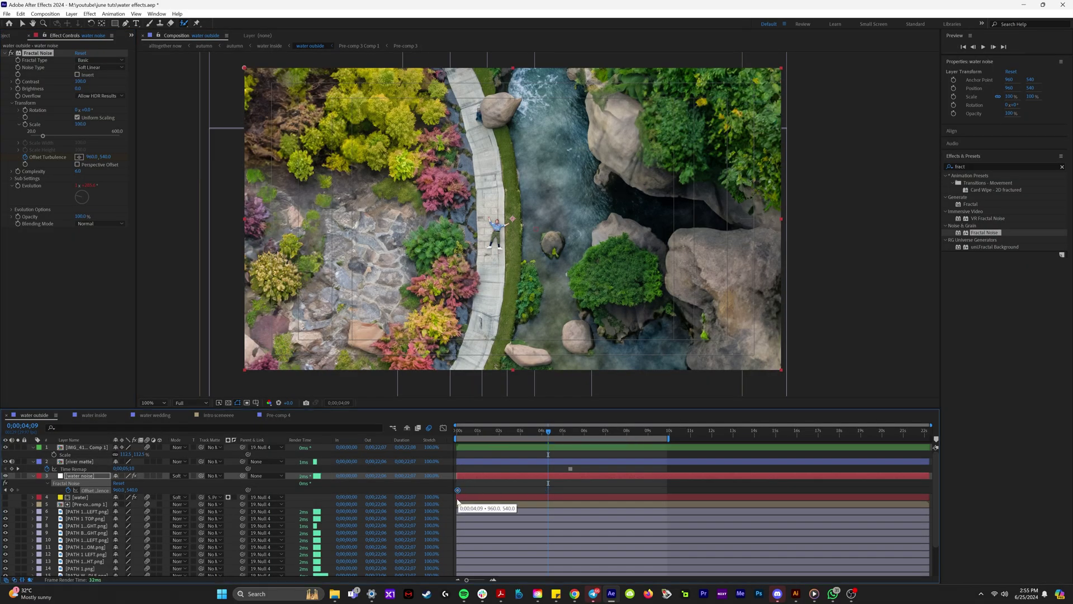
- Extend the work area to the composition's end, keyframe a higher vertical Offset Turbulence value there, and preview the downstream flow
{"action": "left_click_drag", "start_coordinate": [668, 437], "coordinate": [928, 435]}
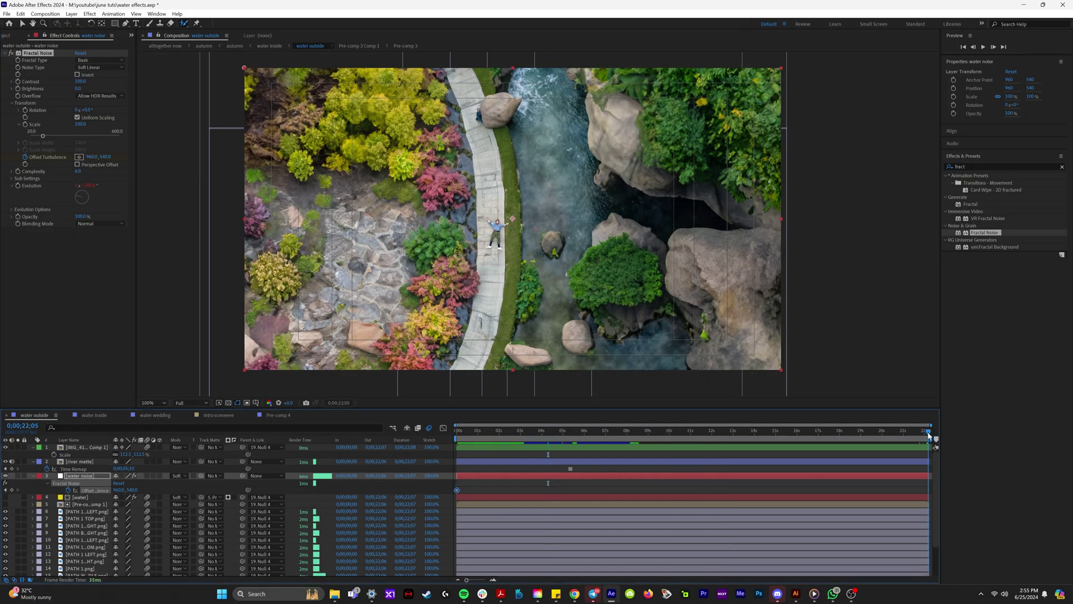
{"action": "left_click_drag", "start_coordinate": [102, 156], "coordinate": [345, 174]}
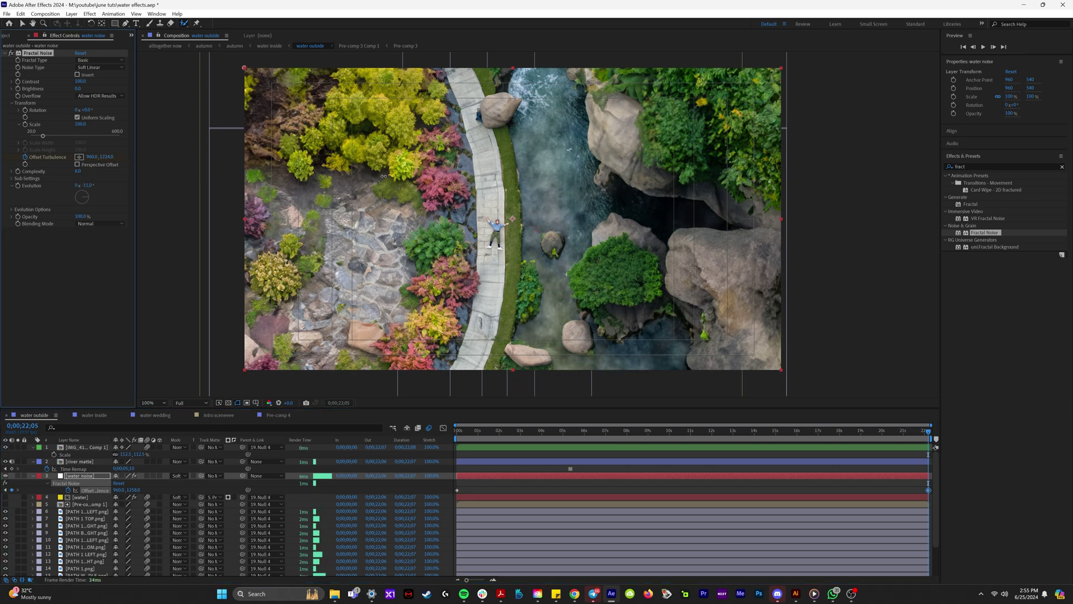
{"action": "left_click", "coordinate": [470, 433]}
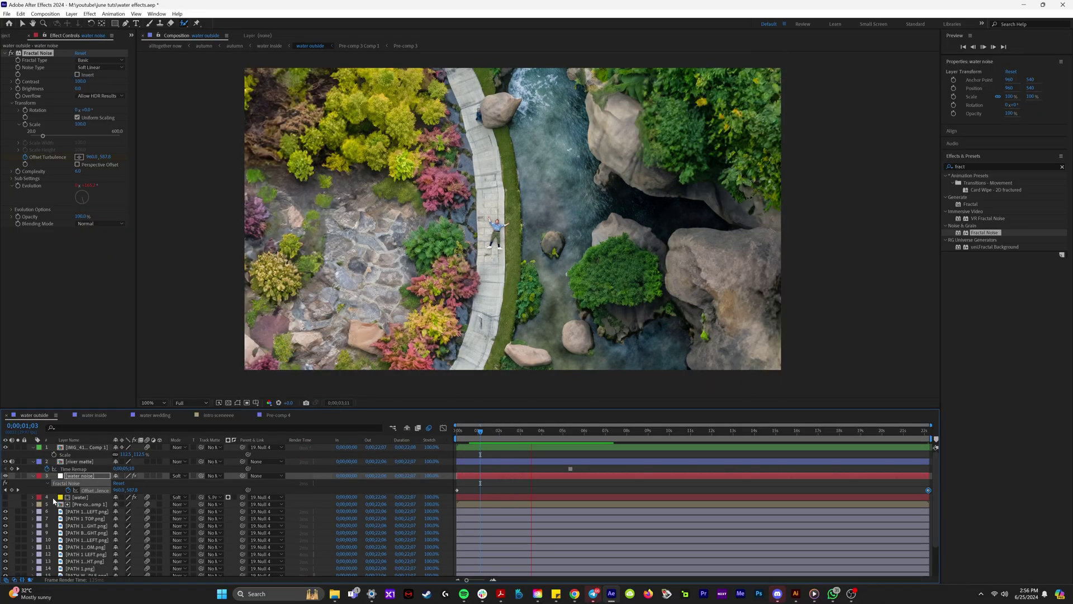
{"action": "key", "text": "space"}
- Disable Uniform Scaling on the Fractal Noise, reduce Scale Width to about 39, and raise Scale Height slightly above 100
{"action": "left_click", "coordinate": [83, 475]}
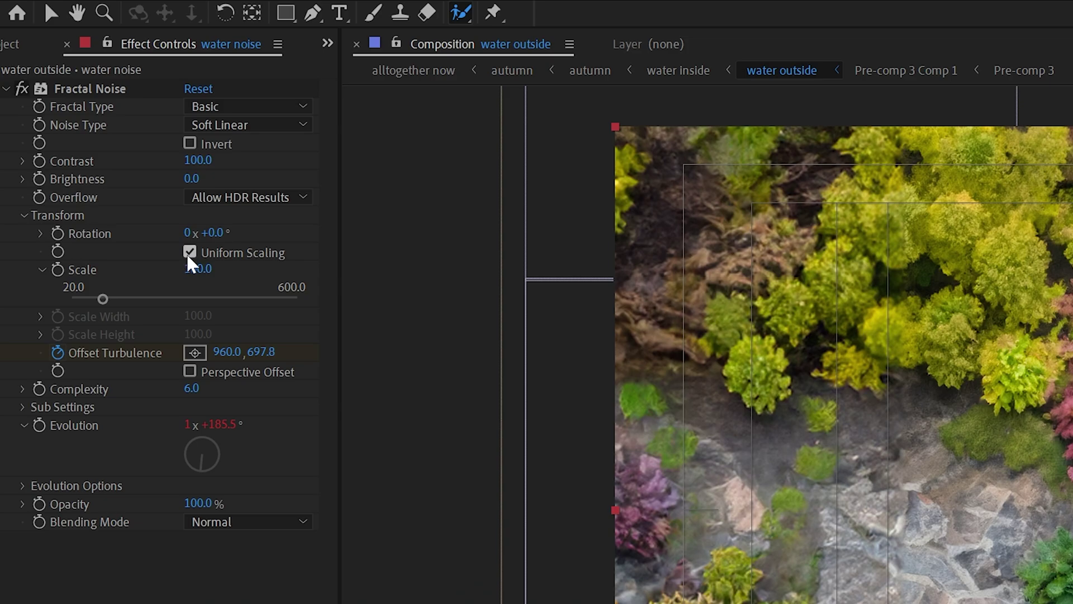
{"action": "left_click", "coordinate": [78, 118]}
{"action": "left_click_drag", "start_coordinate": [103, 317], "coordinate": [90, 323]}
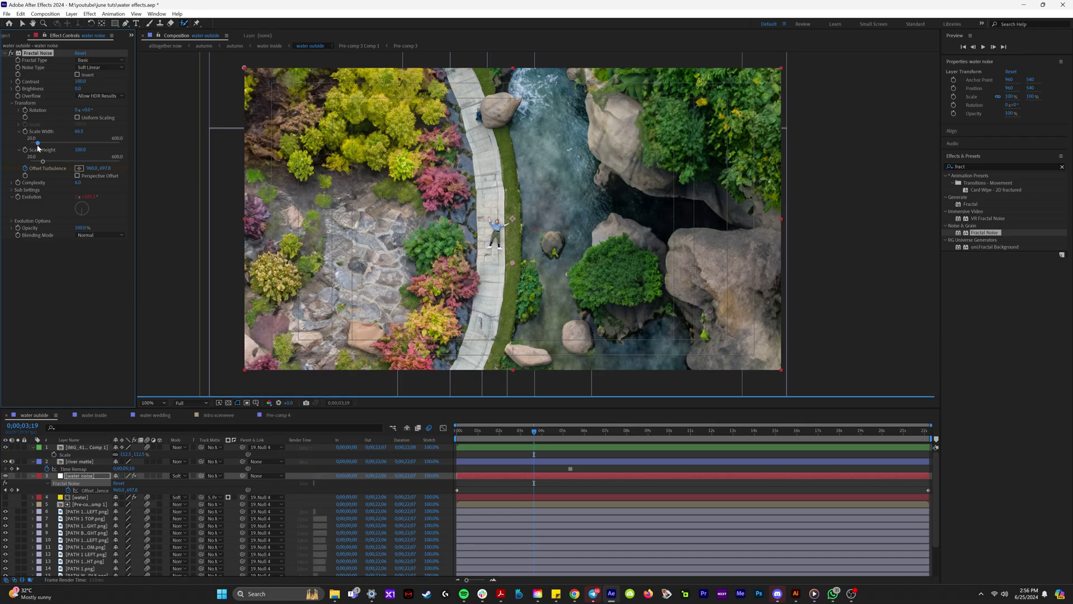
{"action": "left_click_drag", "start_coordinate": [37, 146], "coordinate": [35, 144]}
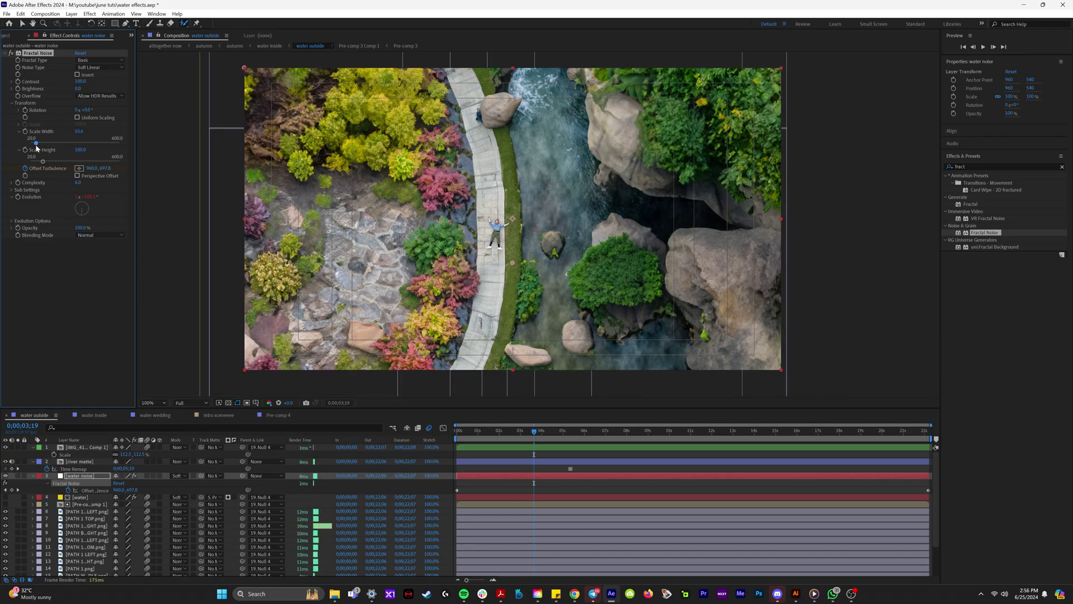
{"action": "left_click", "coordinate": [18, 476]}
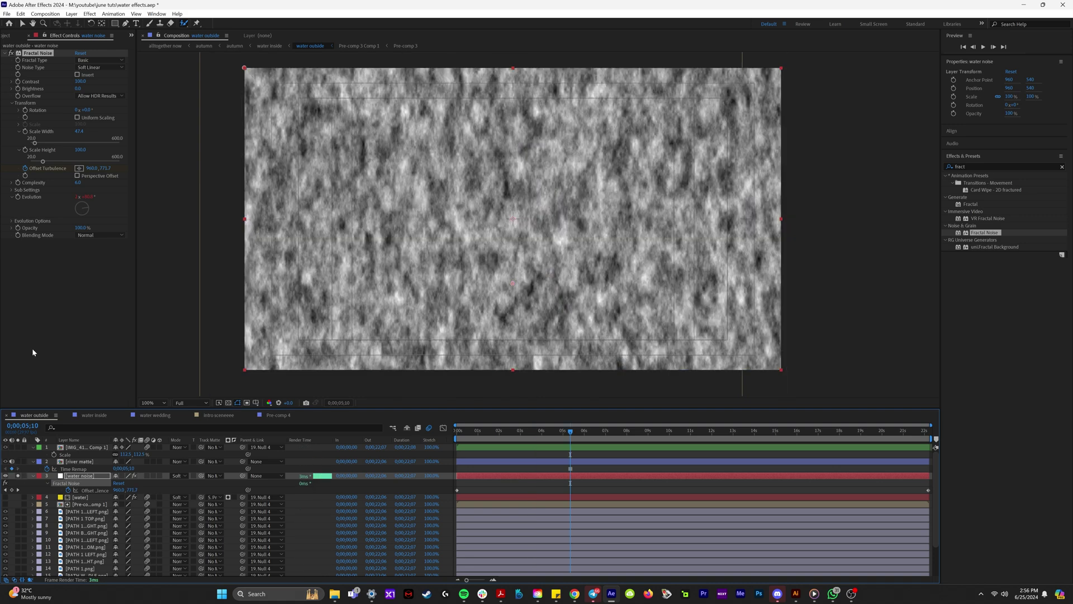
{"action": "left_click_drag", "start_coordinate": [39, 144], "coordinate": [44, 161]}
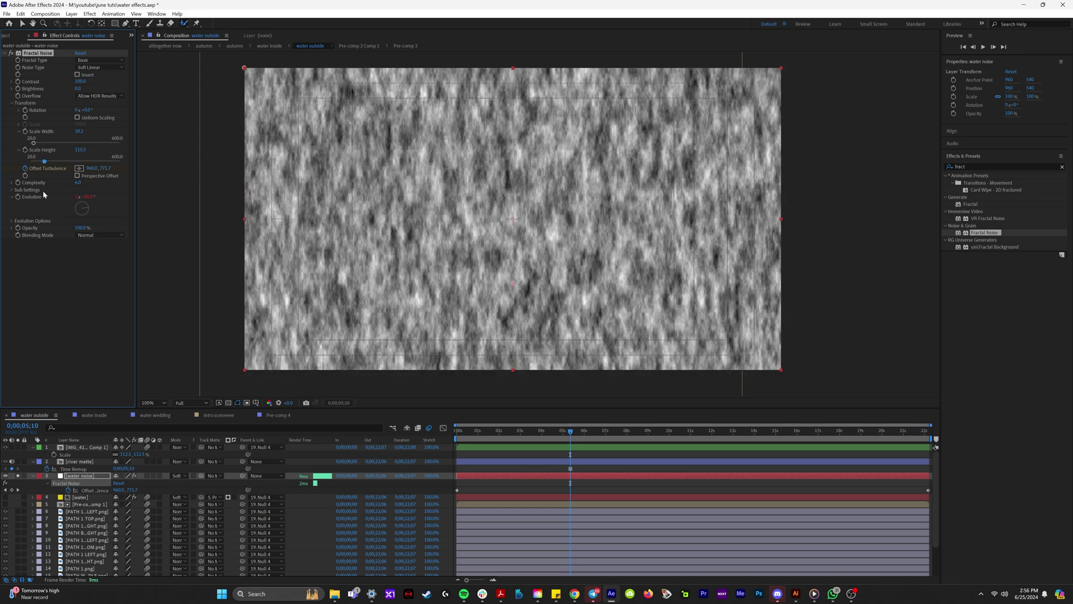
{"action": "left_click", "coordinate": [19, 476]}
- Preview the stretched noise in the full river scene and with the water noise layer soloed
{"action": "key", "text": "space"}
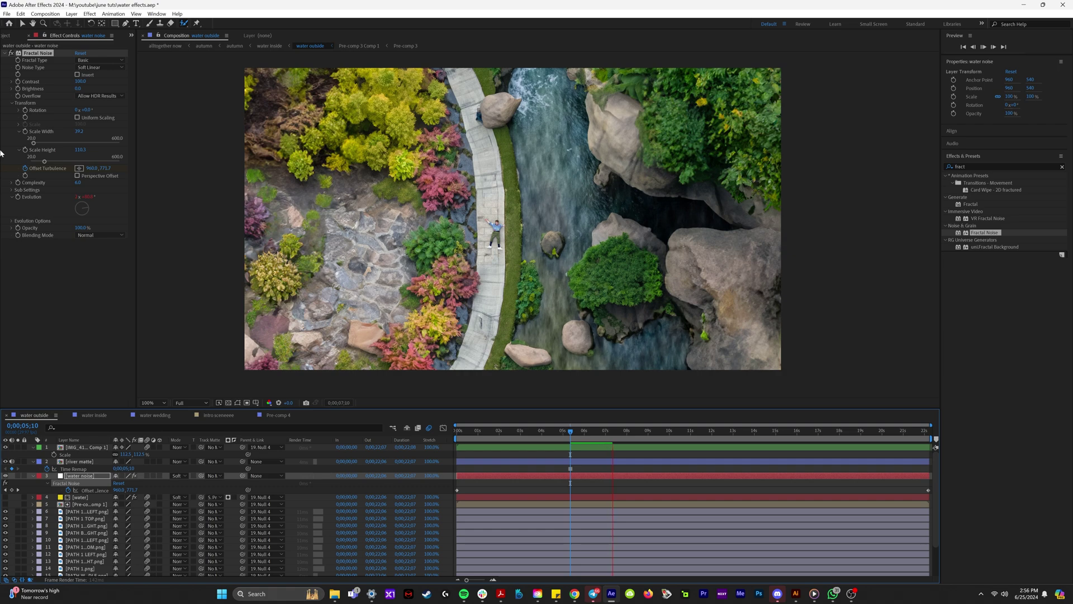
{"action": "left_click", "coordinate": [19, 476]}
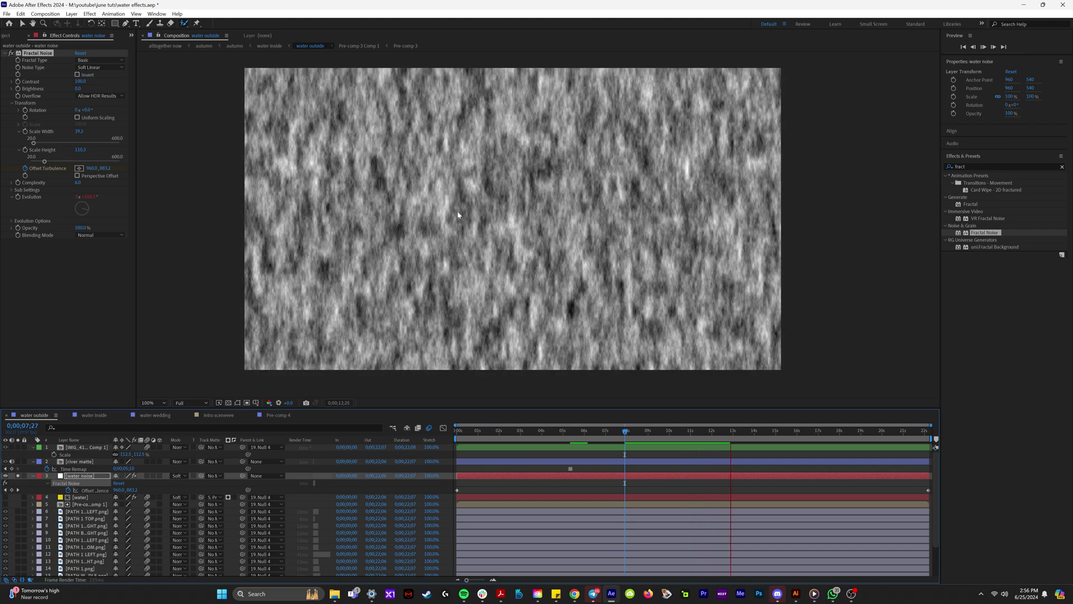
{"action": "left_click", "coordinate": [18, 476]}
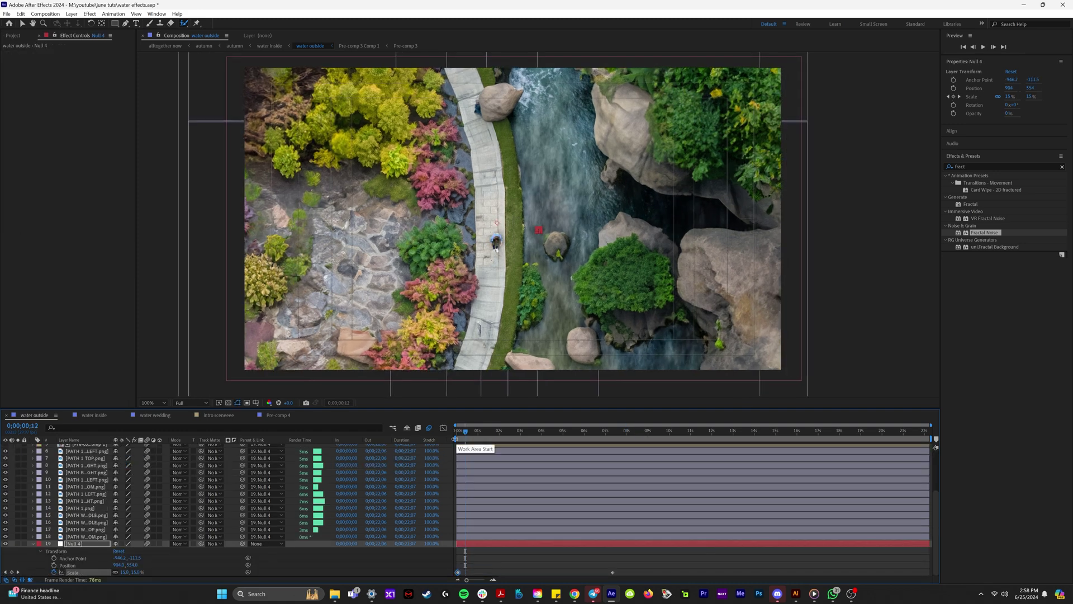
- Play and scrub the first four seconds to check how the water noise follows the zoom
{"action": "left_click_drag", "start_coordinate": [465, 439], "coordinate": [459, 439]}
{"action": "key", "text": "space"}
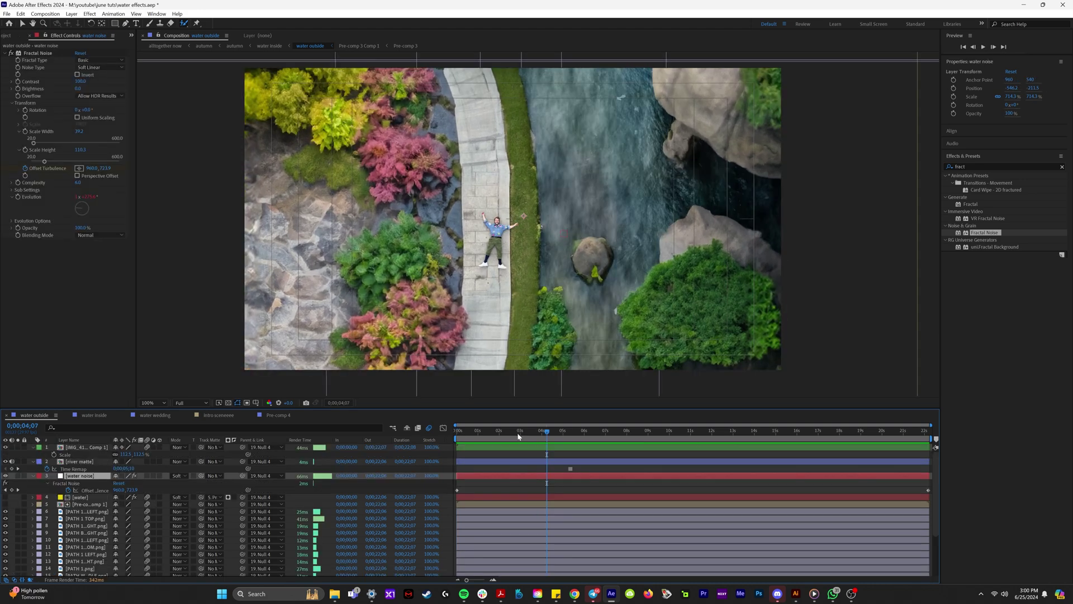
{"action": "left_click", "coordinate": [518, 437]}
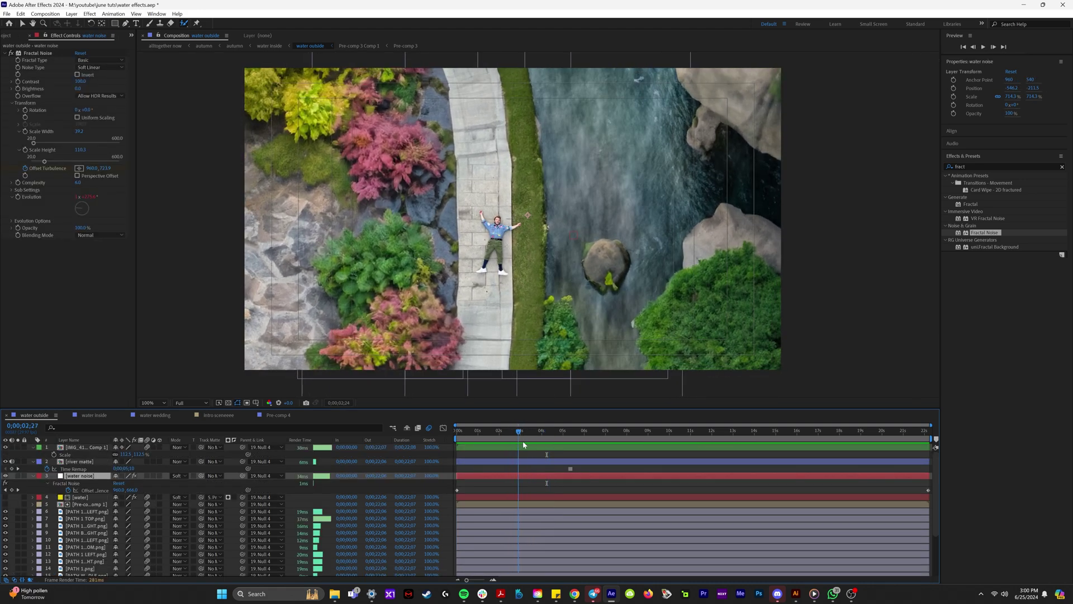
{"action": "left_click_drag", "start_coordinate": [523, 445], "coordinate": [542, 442]}
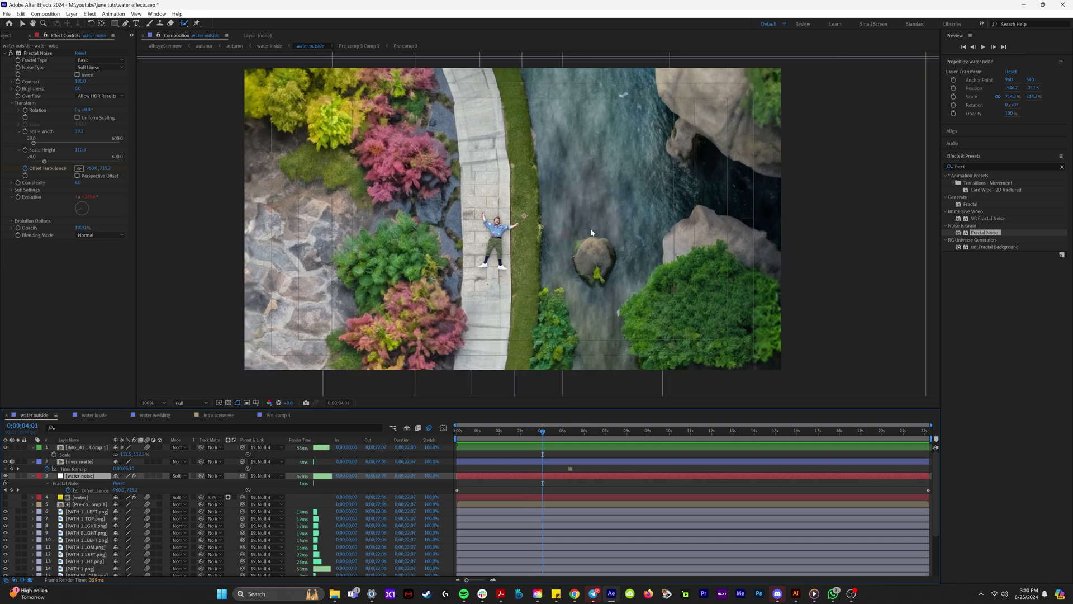
{"action": "left_click", "coordinate": [525, 436]}
- Try lowering the water noise's Fractal Noise contrast to about 45 and preview the fainter flow
{"action": "left_click", "coordinate": [44, 53]}
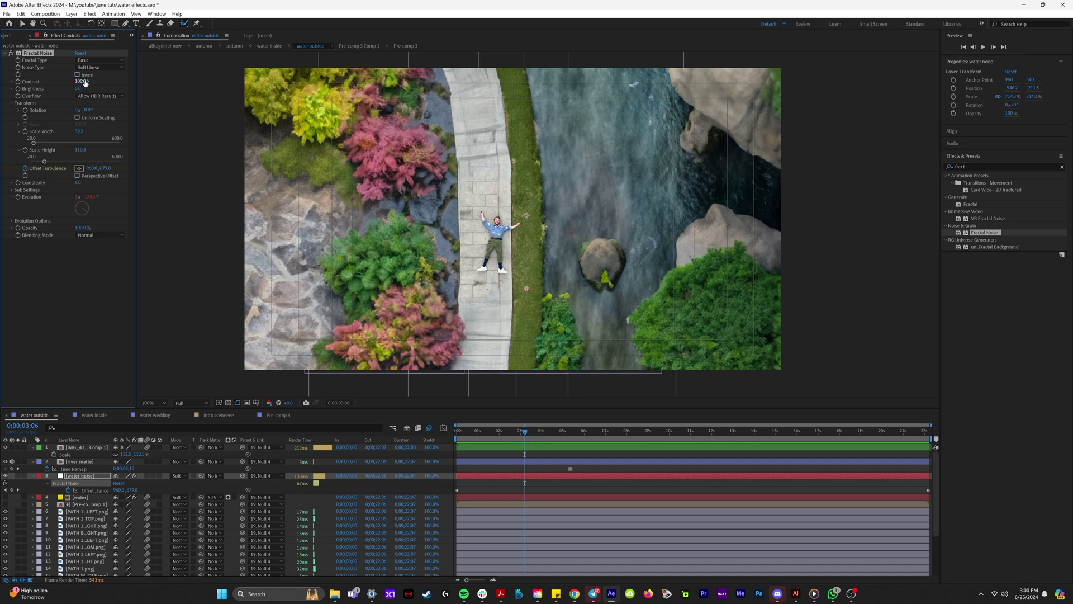
{"action": "mouse_move", "coordinate": [87, 81]}
{"action": "left_mouse_down"}
{"action": "mouse_move", "coordinate": [98, 82]}
{"action": "mouse_move", "coordinate": [82, 83]}
{"action": "left_mouse_up"}
{"action": "left_click", "coordinate": [18, 475]}
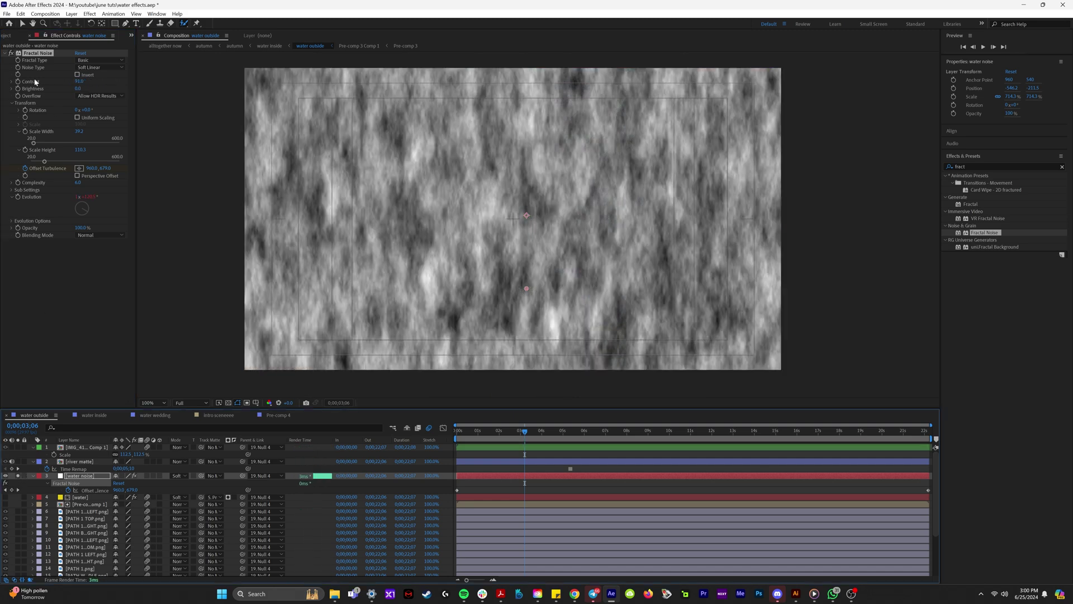
{"action": "mouse_move", "coordinate": [82, 83]}
{"action": "left_mouse_down"}
{"action": "mouse_move", "coordinate": [121, 80]}
{"action": "mouse_move", "coordinate": [69, 86]}
{"action": "left_mouse_up"}
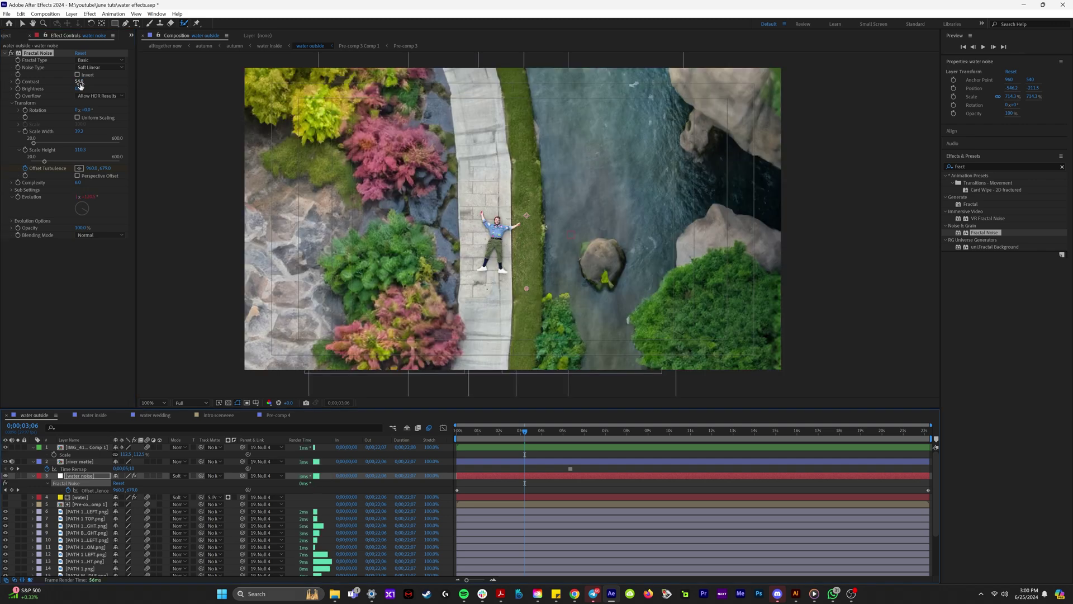
{"action": "left_click_drag", "start_coordinate": [82, 82], "coordinate": [77, 84]}
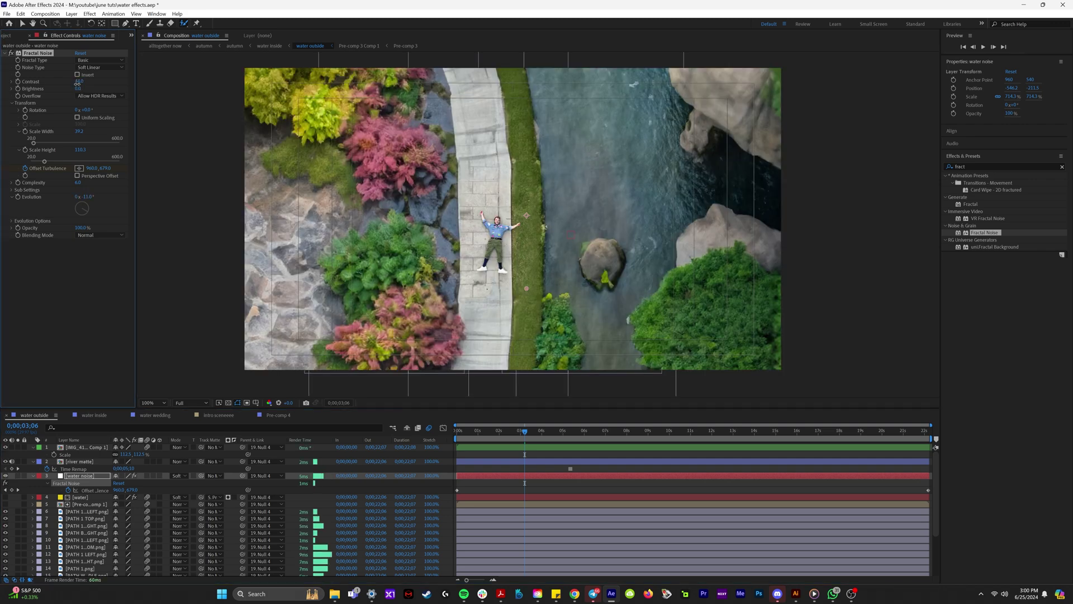
{"action": "key", "text": "space"}
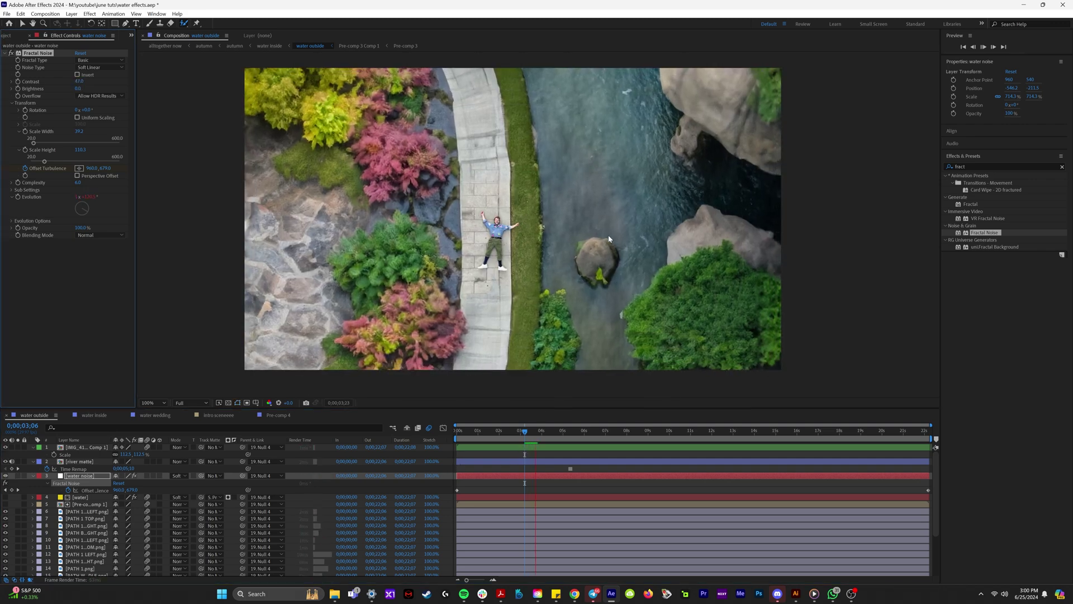
- Raise the water noise's Fractal Noise contrast to about 193 and preview the stronger flow
{"action": "left_click", "coordinate": [532, 438]}
{"action": "left_click_drag", "start_coordinate": [81, 82], "coordinate": [93, 82]}
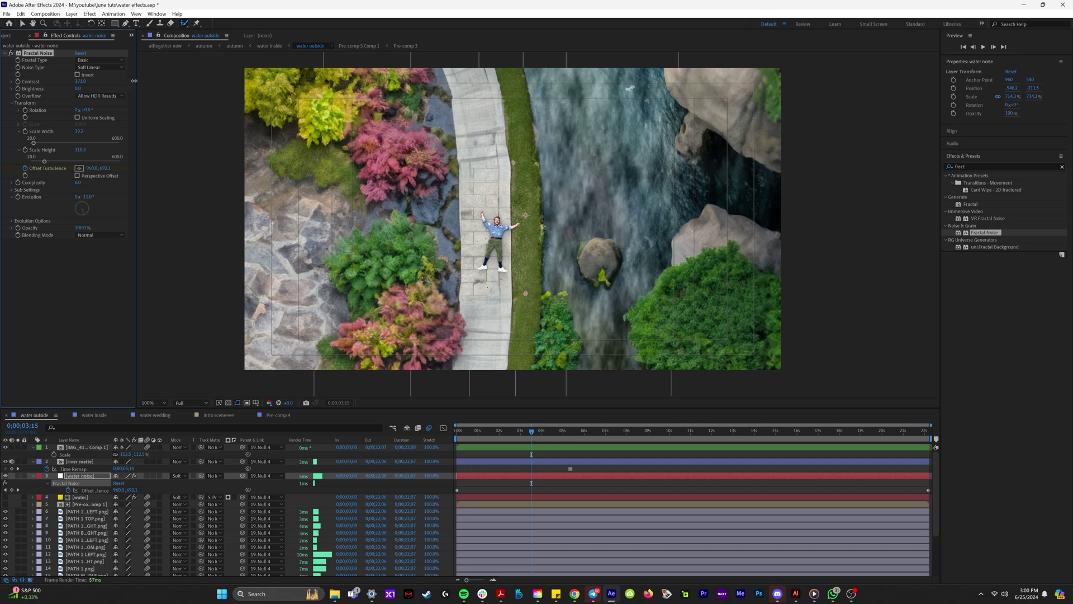
{"action": "key", "text": "space"}
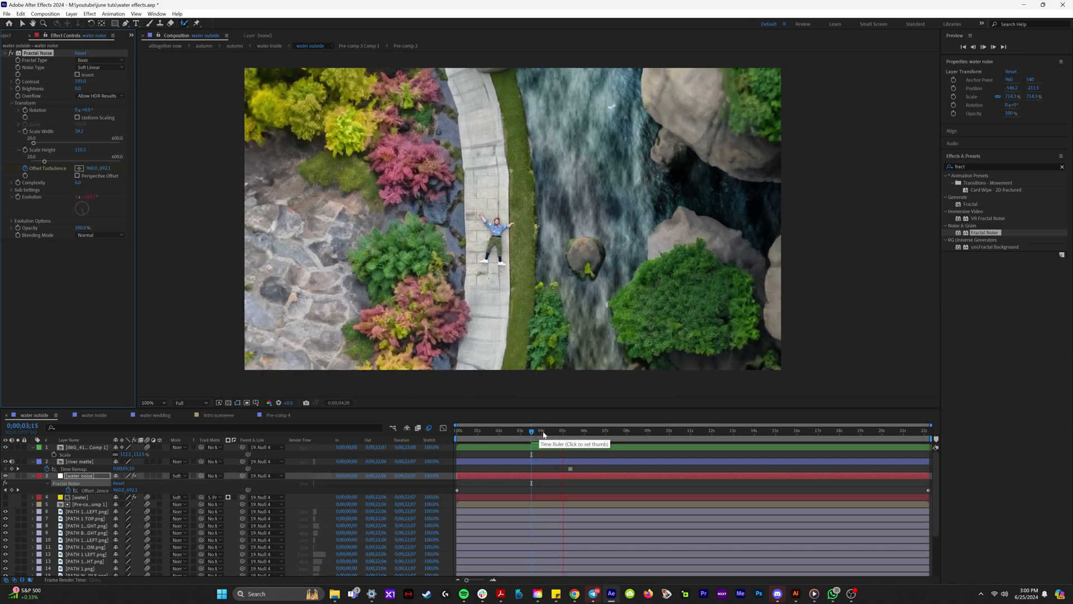
{"action": "left_click", "coordinate": [542, 432]}
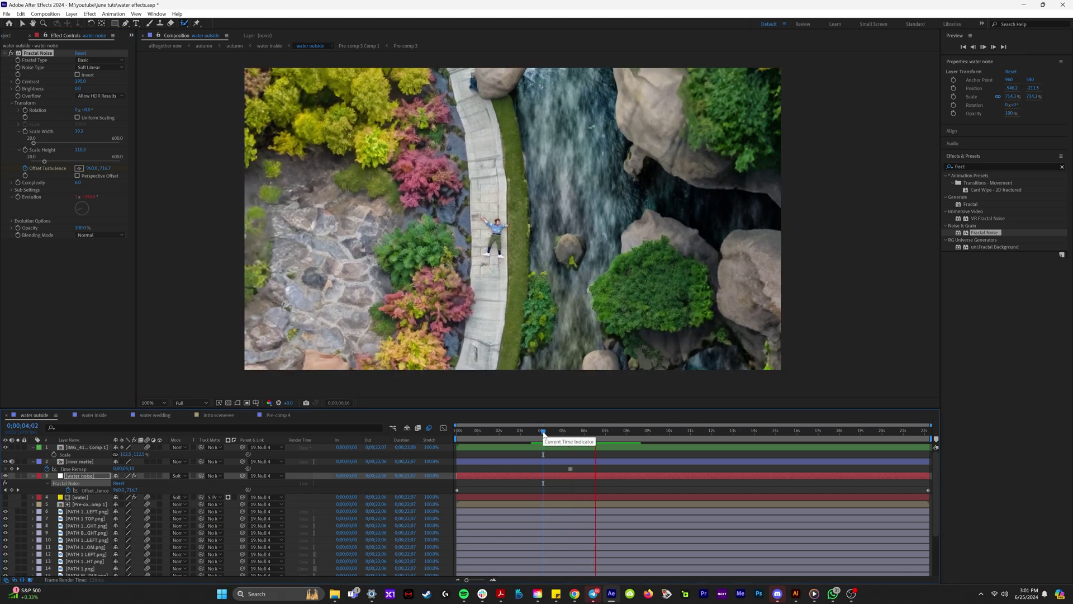
{"action": "key", "text": "space"}
- Increase the Fractal Noise Scale Width to over 200 and check the wider water pattern at several frames
{"action": "left_click_drag", "start_coordinate": [33, 143], "coordinate": [56, 144]}
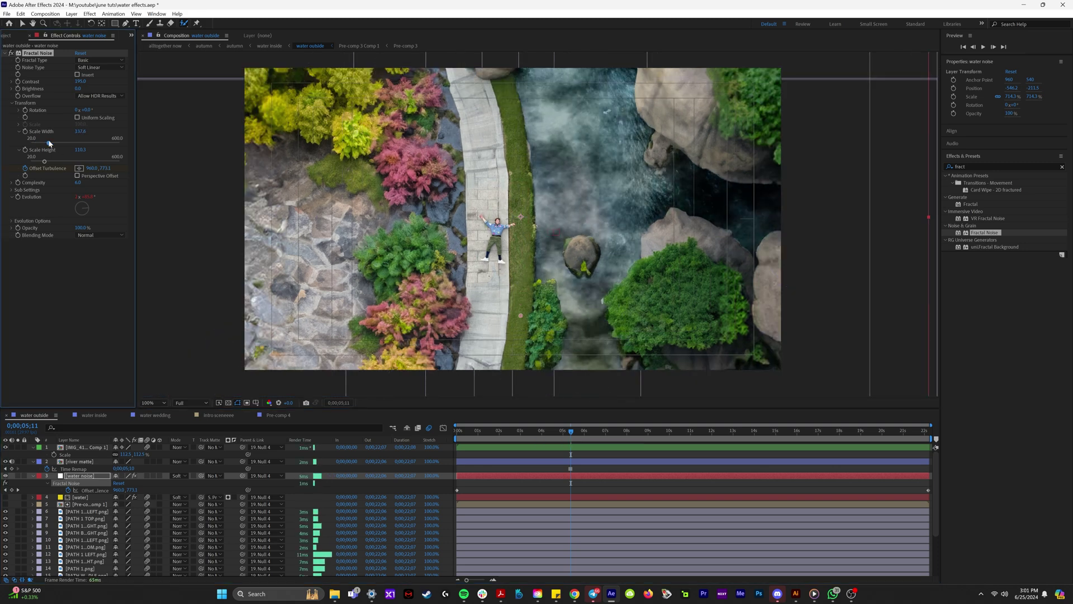
{"action": "left_click", "coordinate": [560, 435]}
{"action": "left_click", "coordinate": [574, 434]}
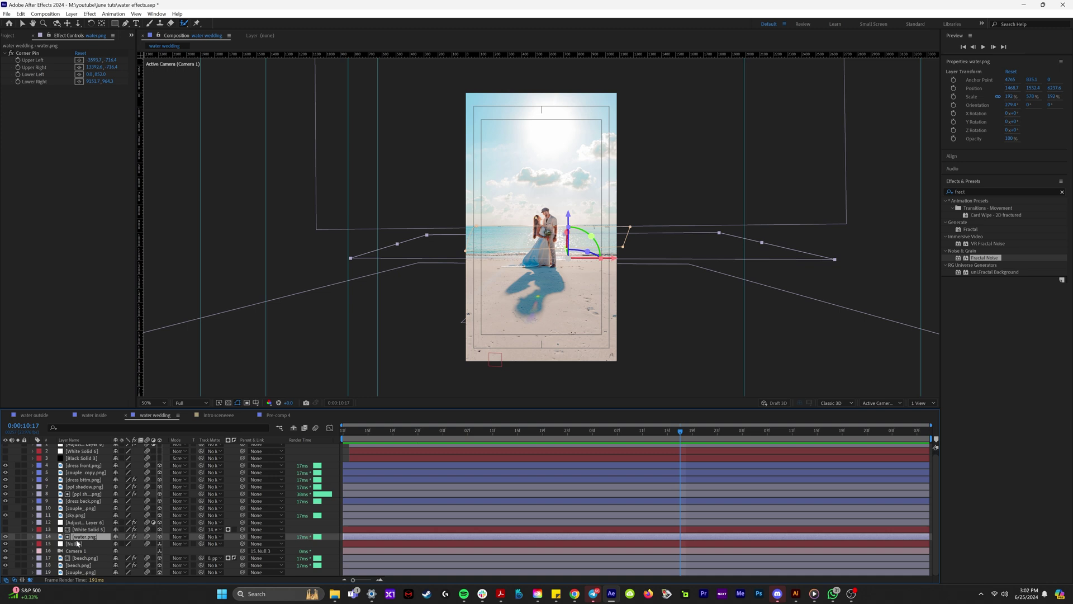
- Create a white solid named "ocean noise" above water.png in the water wedding composition and make it a 3D layer
{"action": "key", "text": "ctrl+y"}
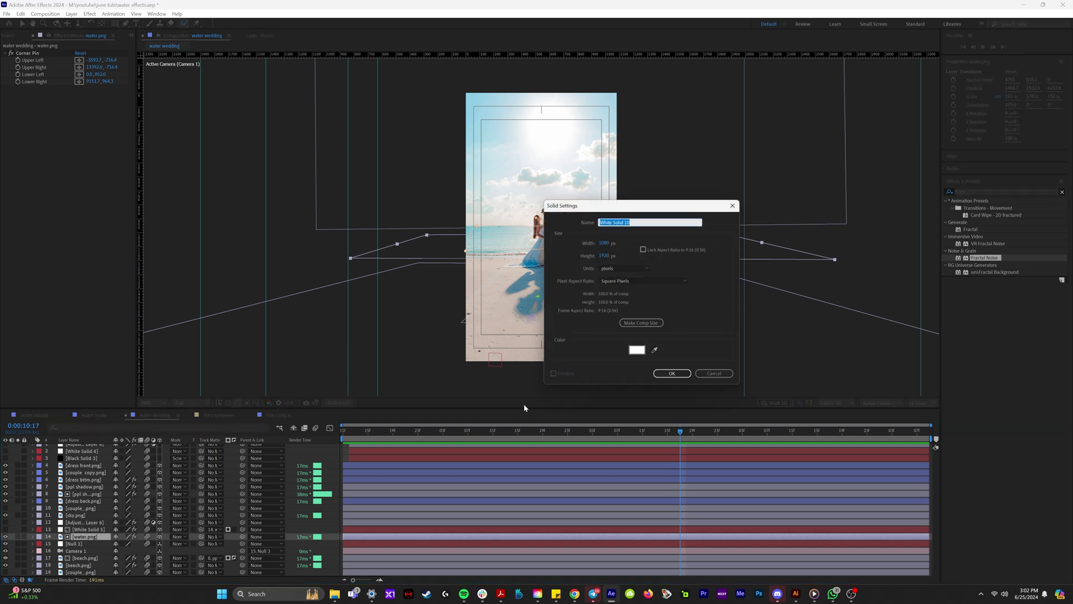
{"action": "type", "text": "ocean noise"}
{"action": "key", "text": "Return"}
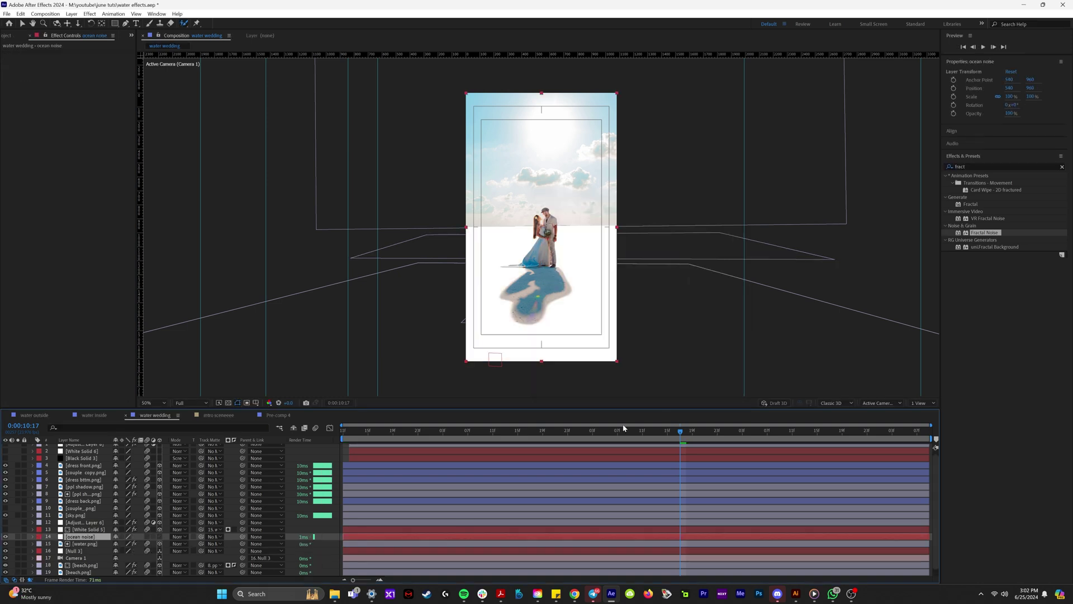
{"action": "left_click_drag", "start_coordinate": [626, 435], "coordinate": [661, 447]}
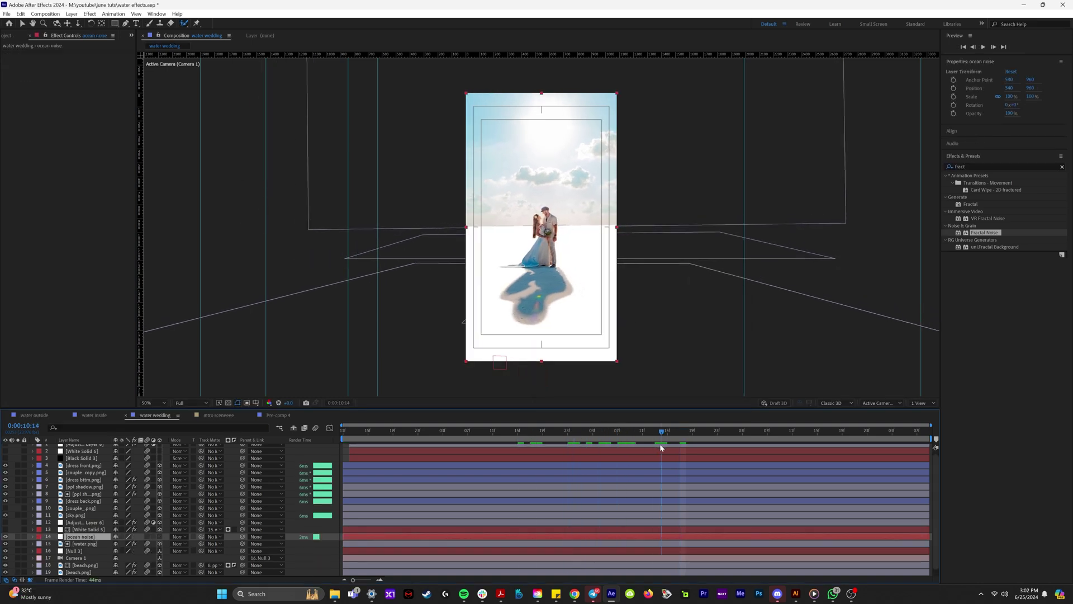
{"action": "left_click", "coordinate": [160, 537]}
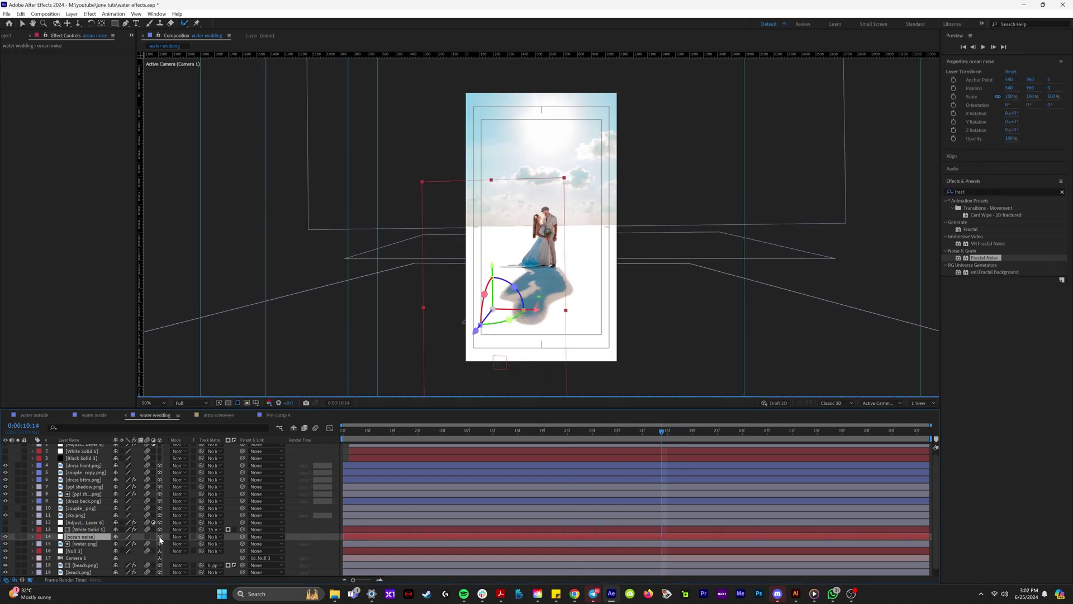
{"action": "left_click", "coordinate": [85, 545]}
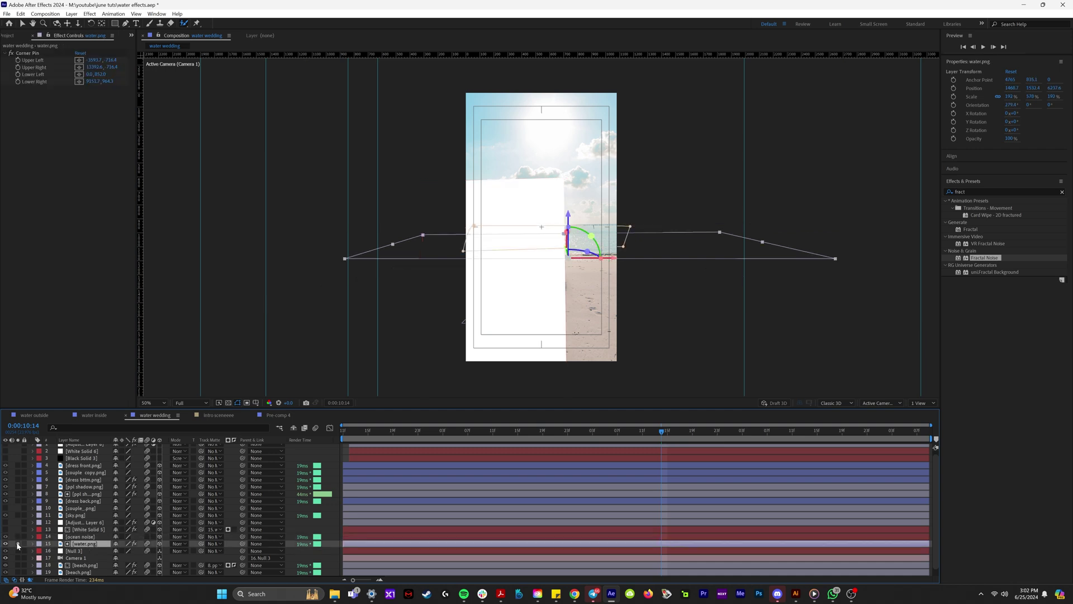
- Solo the water.png and ocean noise layers, and stretch and position the ocean noise plane over the whole ocean area
{"action": "left_click", "coordinate": [18, 544]}
{"action": "left_click", "coordinate": [32, 545]}
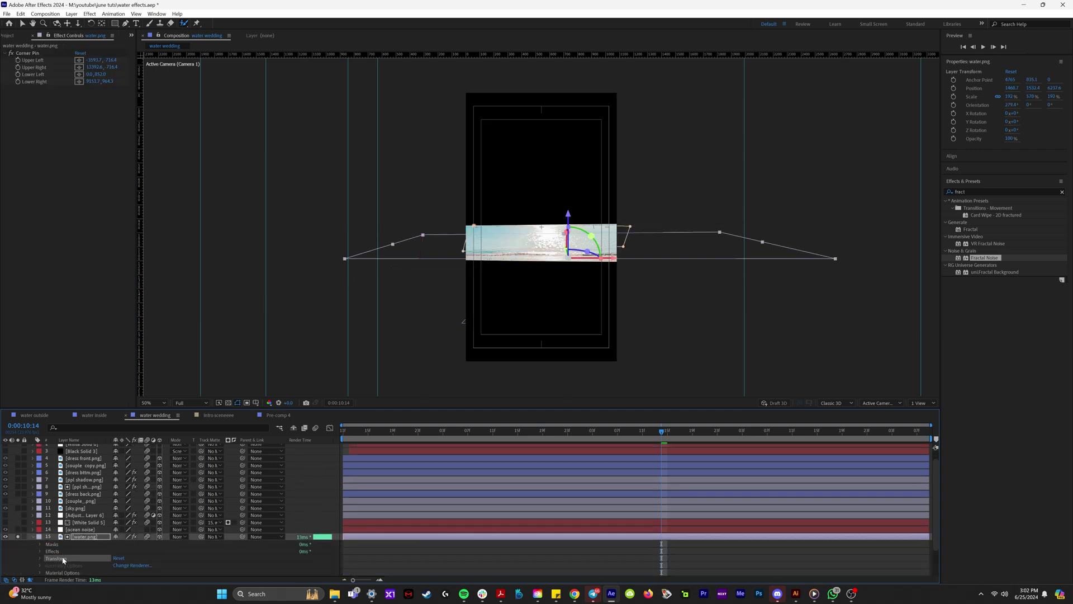
{"action": "left_click", "coordinate": [80, 529]}
{"action": "left_click", "coordinate": [18, 530]}
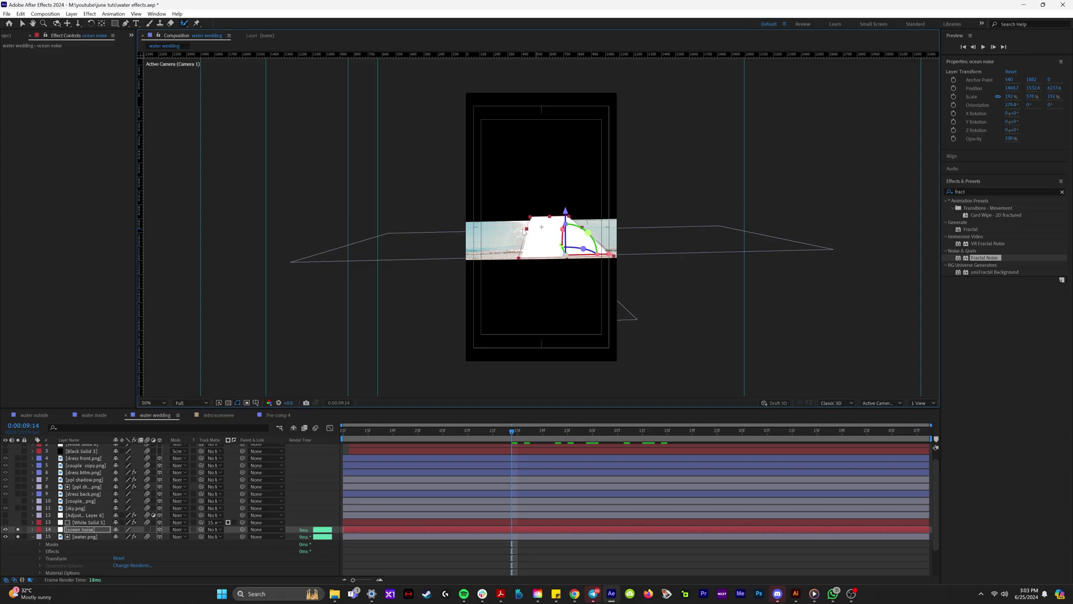
{"action": "left_click_drag", "start_coordinate": [523, 231], "coordinate": [457, 229]}
{"action": "key", "text": "space"}
{"action": "key", "text": "space"}
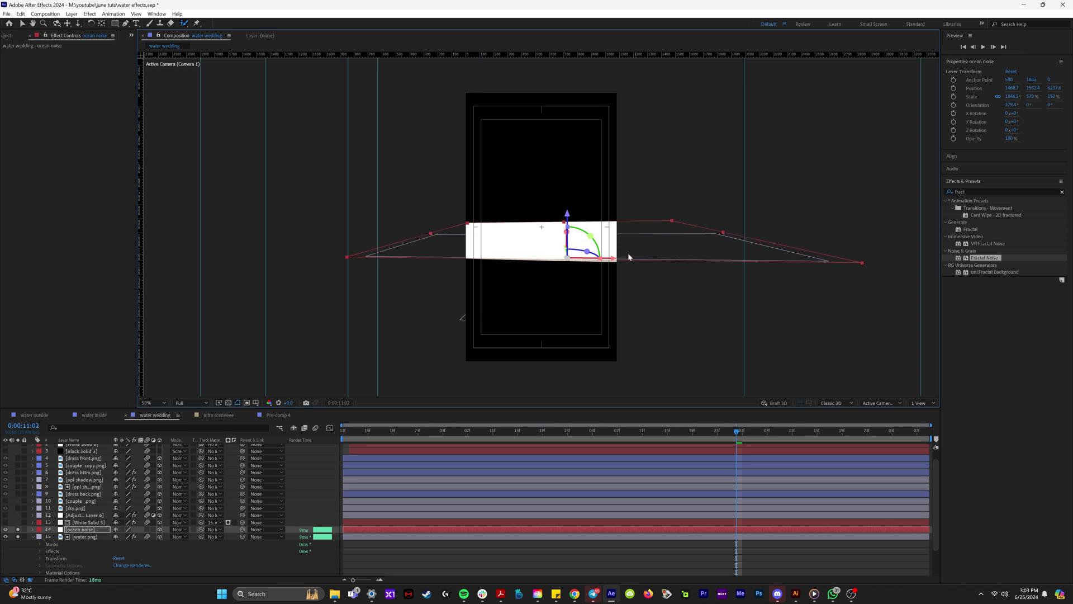
{"action": "left_click_drag", "start_coordinate": [613, 258], "coordinate": [606, 258]}
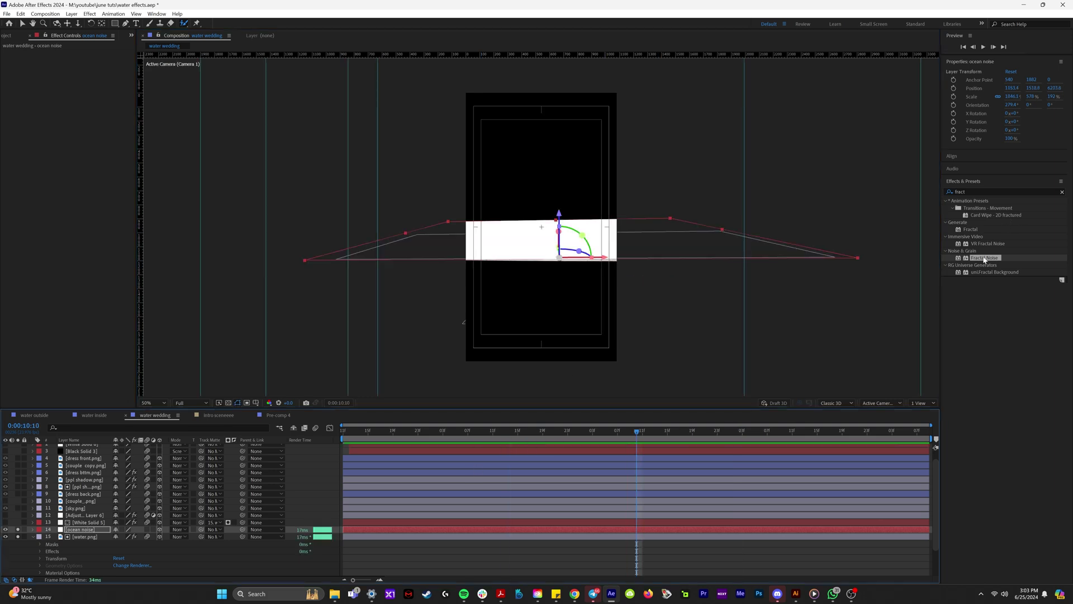
- Apply Fractal Noise to the ocean noise layer and animate its Evolution with a time* expression
{"action": "left_click_drag", "start_coordinate": [984, 259], "coordinate": [83, 534]}
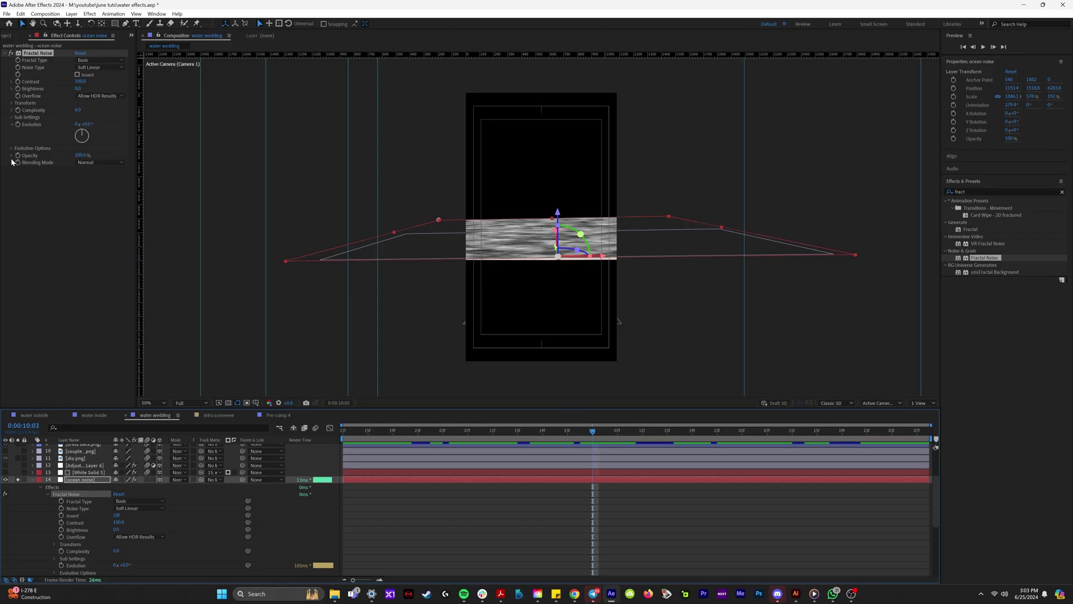
{"action": "left_click", "coordinate": [18, 125], "text": "alt"}
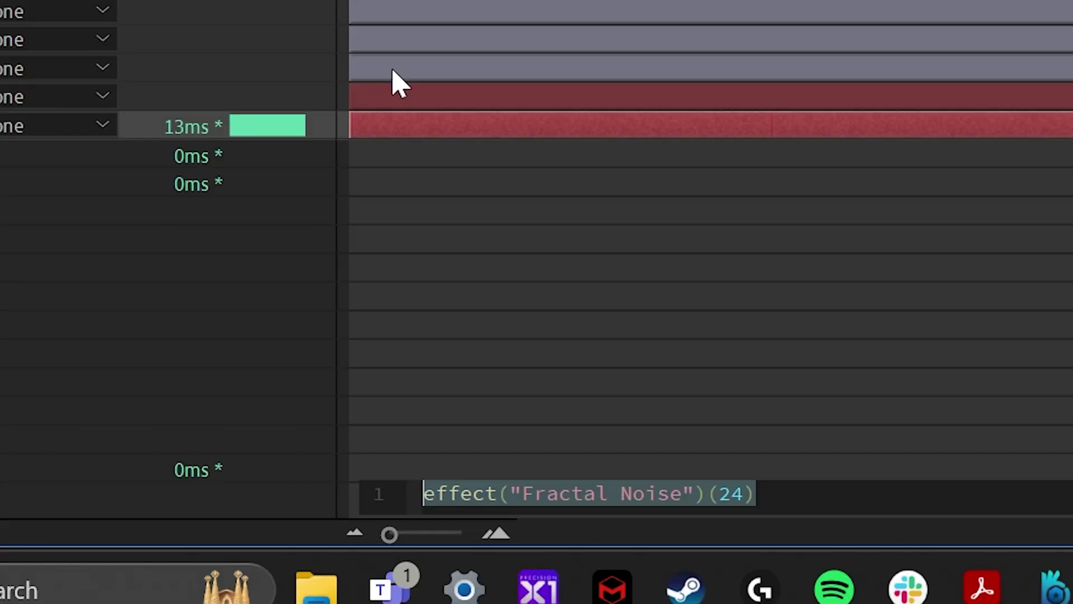
{"action": "type", "text": "time*"}
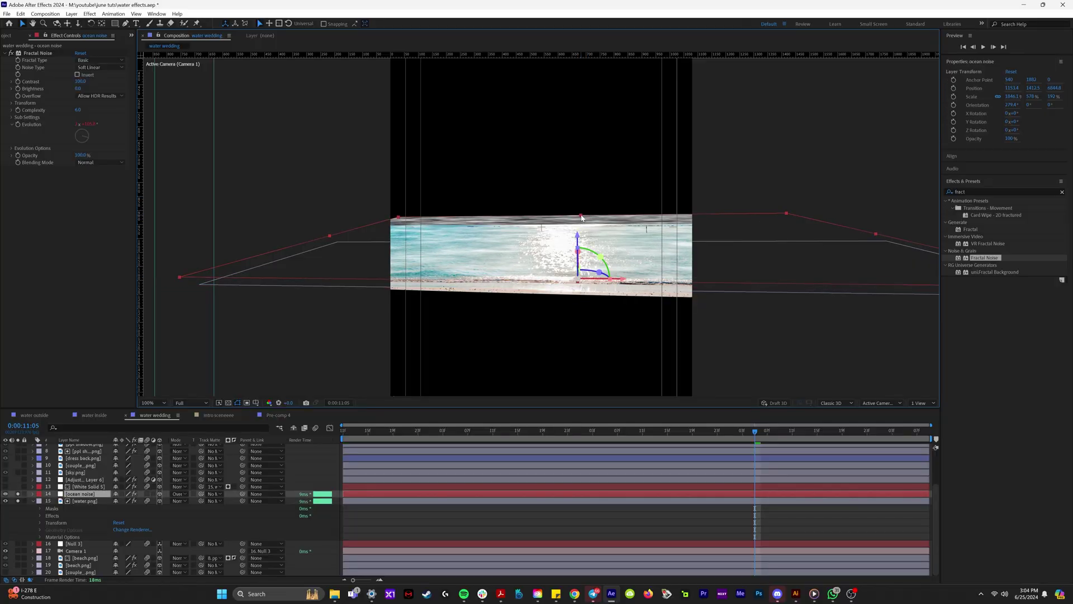
- Reduce the ocean noise layer's vertical scale to about 411% to fit it to the horizon, and preview the water motion
{"action": "left_click_drag", "start_coordinate": [578, 219], "coordinate": [580, 230]}
{"action": "left_click", "coordinate": [567, 441]}
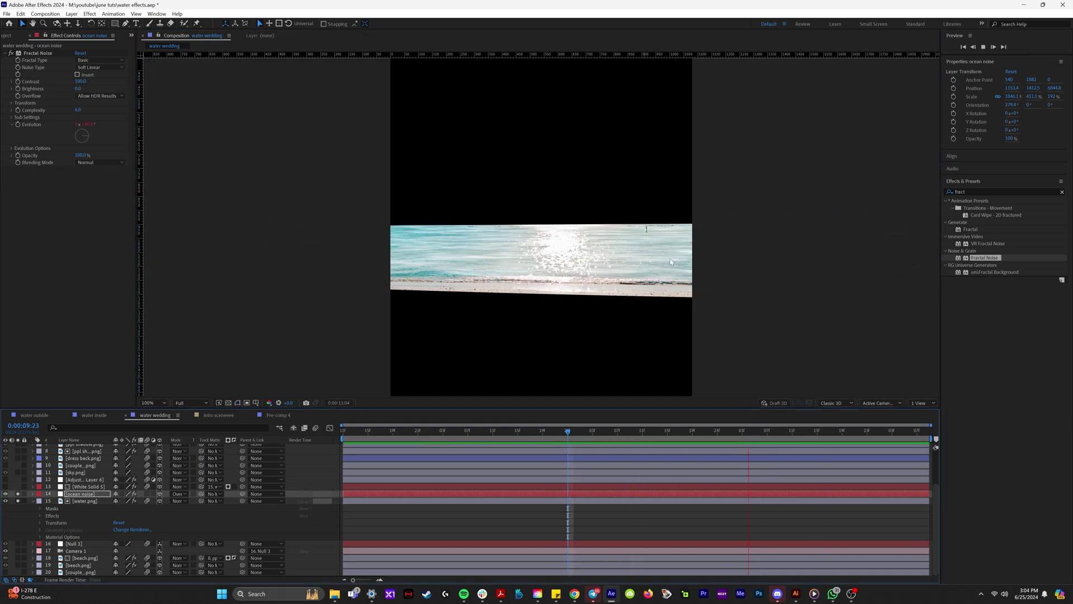
{"action": "key", "text": "space"}
{"action": "key", "text": "space"}
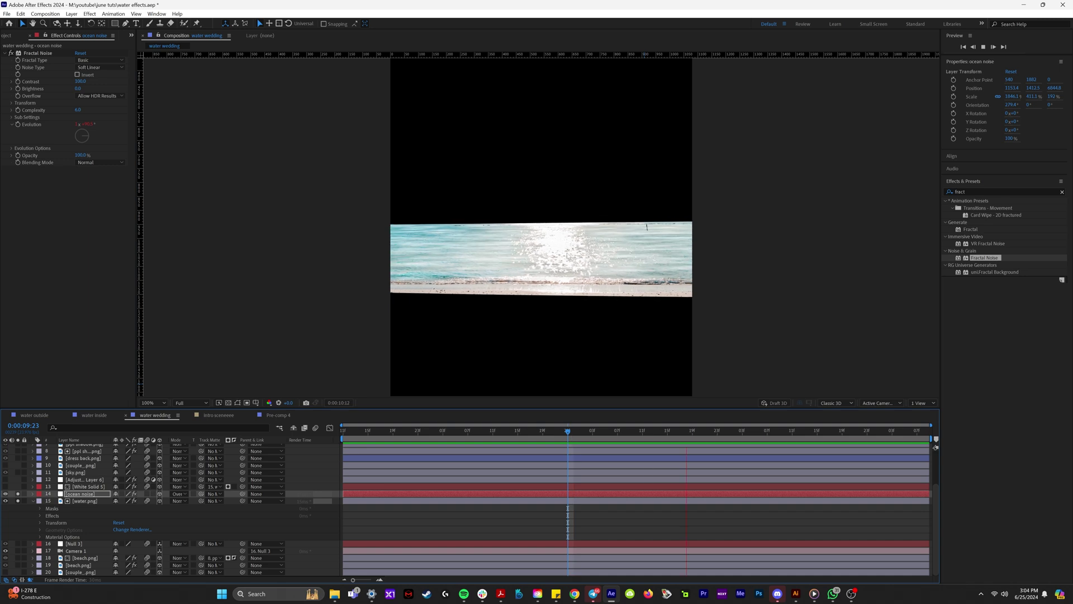
{"action": "key", "text": "space"}
{"action": "left_click", "coordinate": [582, 435]}
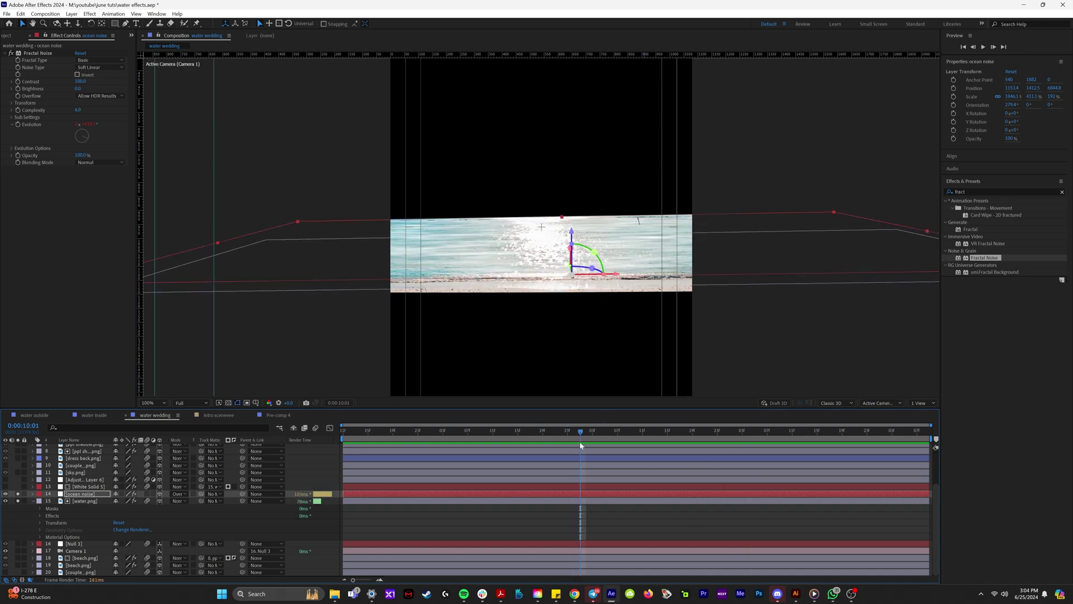
{"action": "key", "text": "space"}
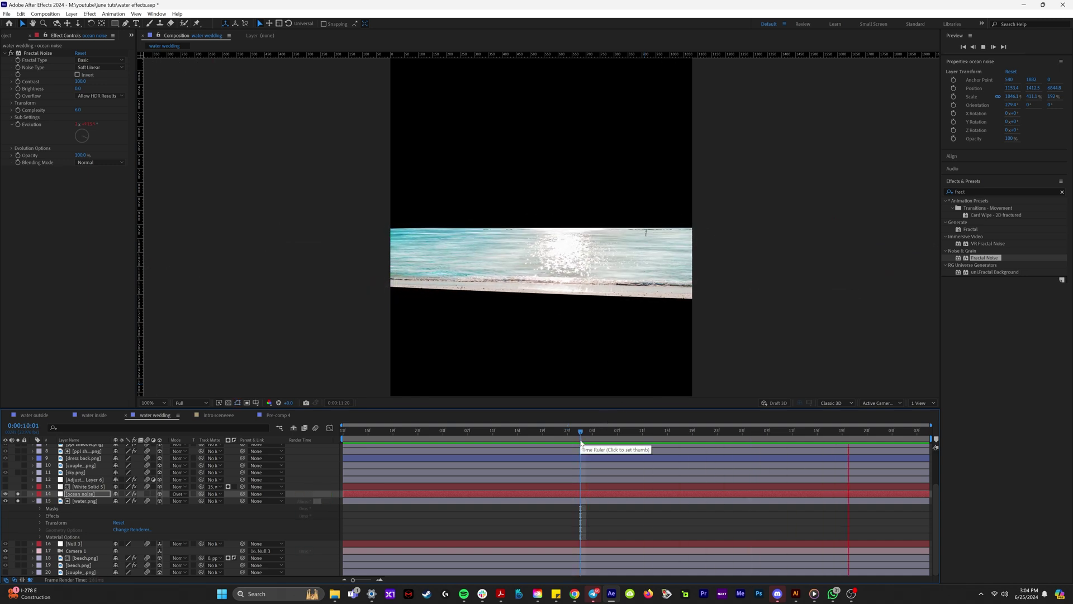
- Set the ocean noise layer's blending mode to Normal
{"action": "left_click", "coordinate": [178, 493]}
{"action": "left_click", "coordinate": [177, 493]}
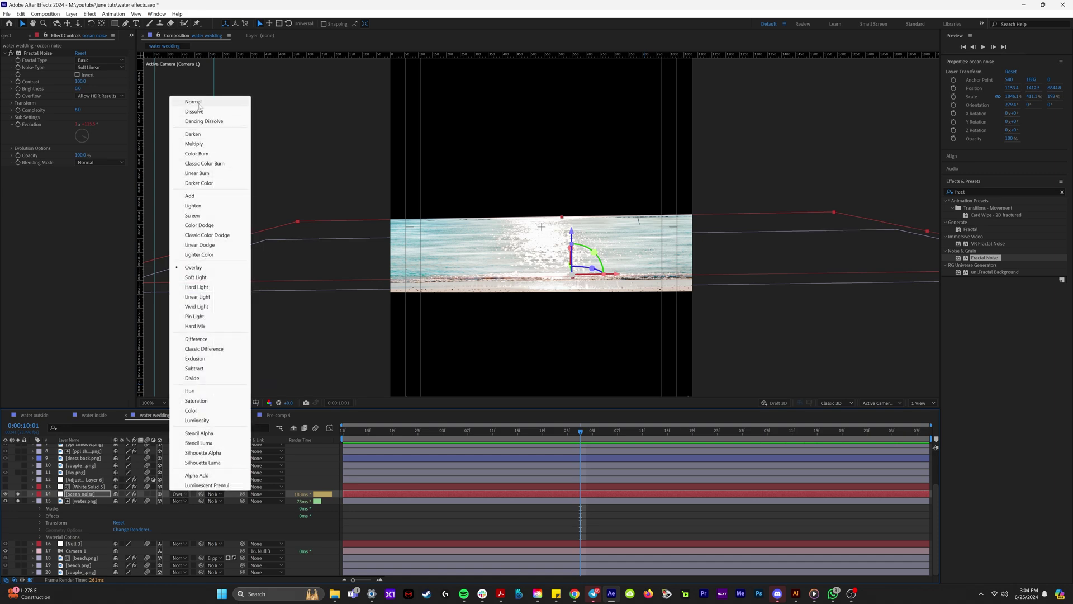
{"action": "left_click", "coordinate": [193, 101]}
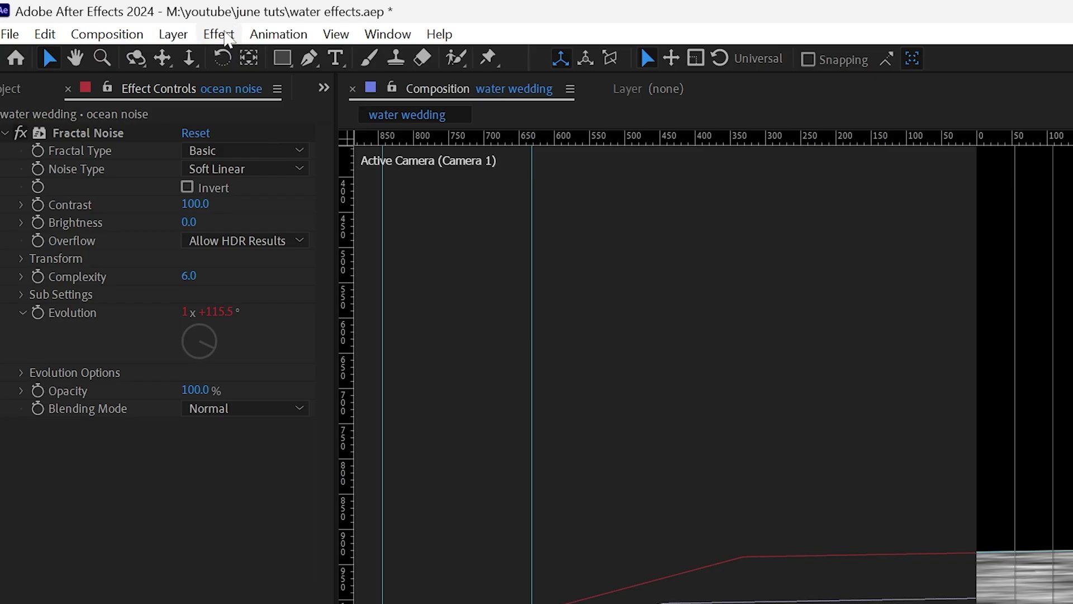
- Create an adjustment layer above ocean noise and rename it DISPLACEMENT MAP
{"action": "left_click", "coordinate": [71, 13]}
{"action": "mouse_move", "coordinate": [89, 24]}
{"action": "left_click", "coordinate": [604, 208]}
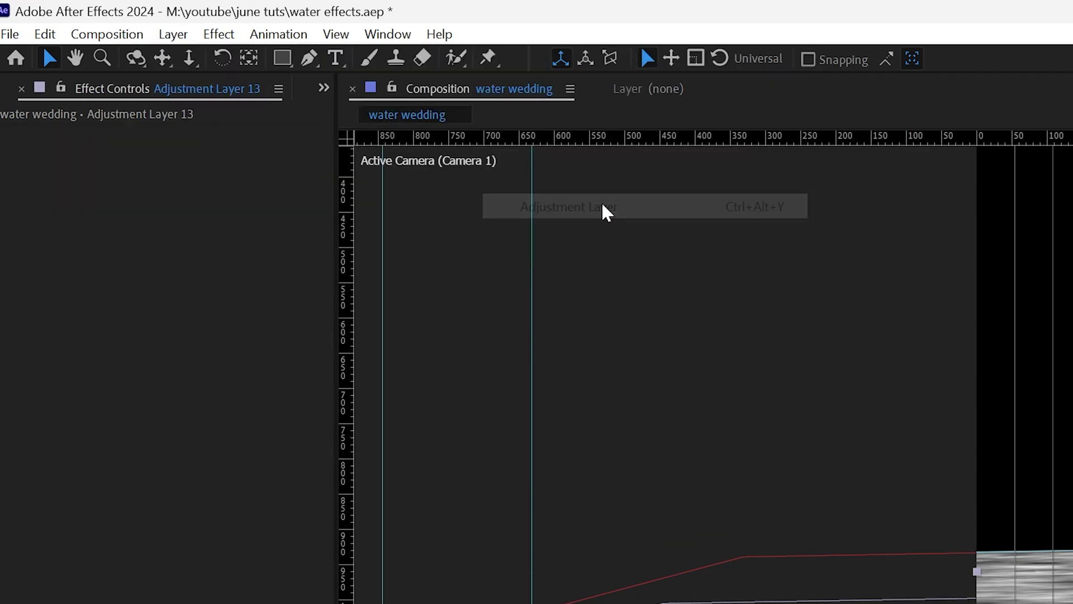
{"action": "right_click", "coordinate": [366, 336]}
{"action": "left_click", "coordinate": [434, 258]}
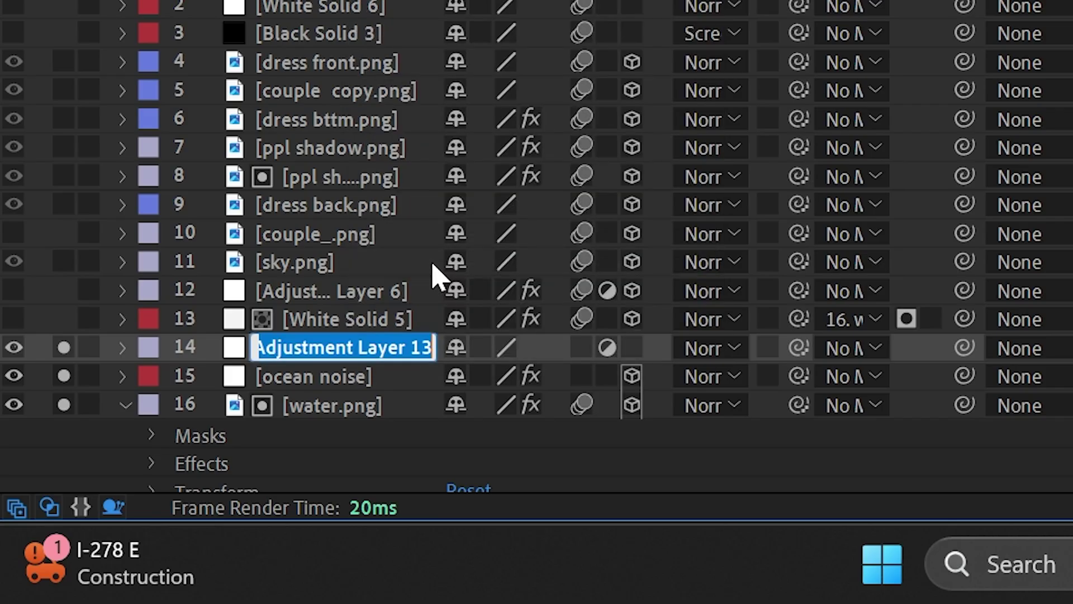
{"action": "type", "text": "DISPL"}
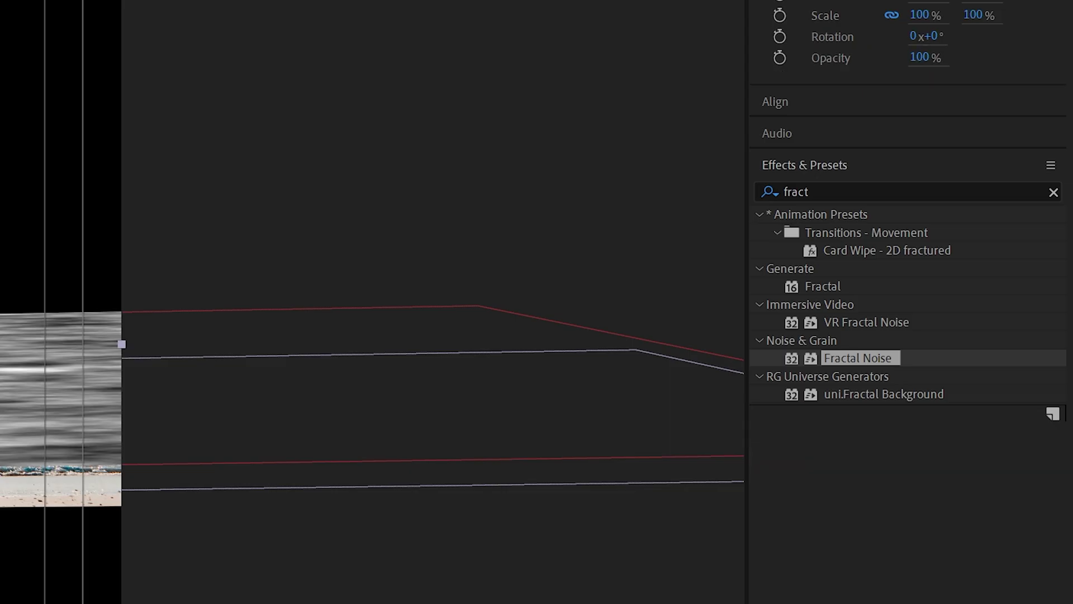
- Find the Displacement Map effect and apply it to the DISPLACEMENT MAP adjustment layer
{"action": "left_click", "coordinate": [819, 191]}
{"action": "type", "text": "di"}
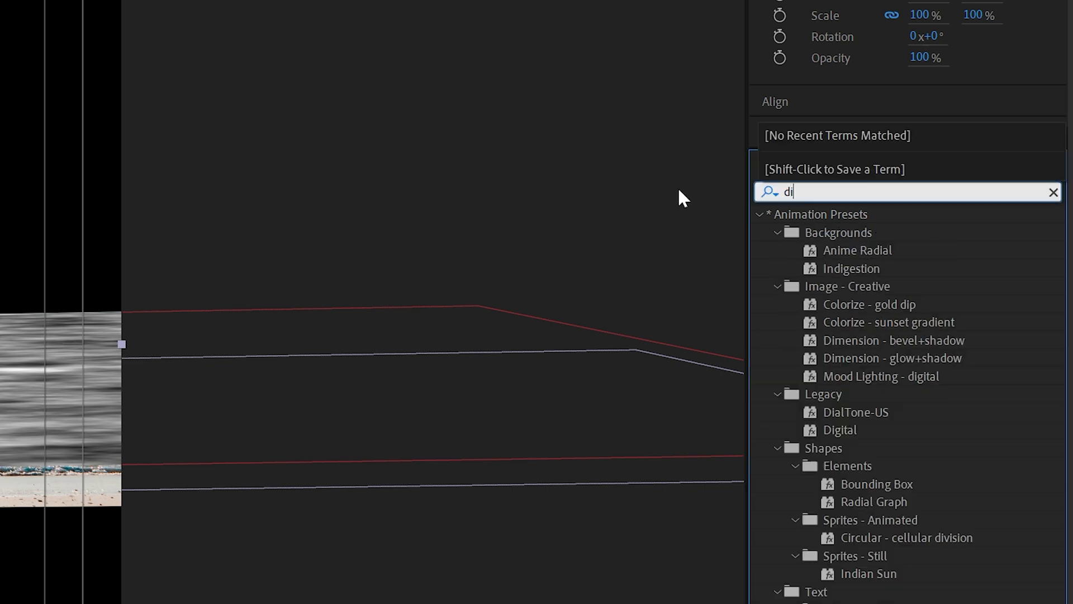
{"action": "type", "text": "sp"}
{"action": "left_click", "coordinate": [963, 334]}
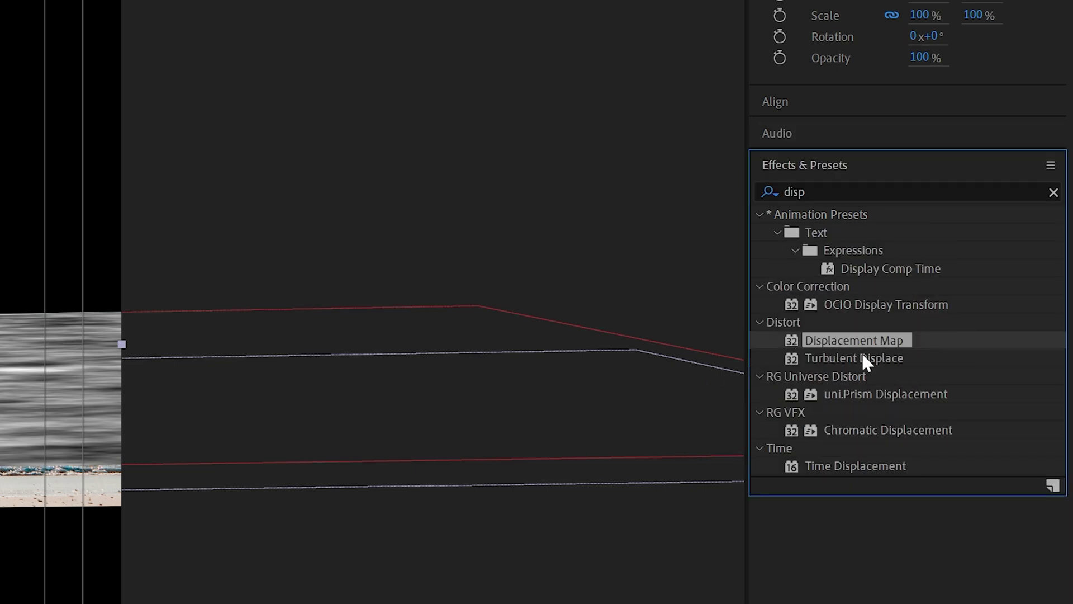
{"action": "left_click_drag", "start_coordinate": [863, 344], "coordinate": [80, 543]}
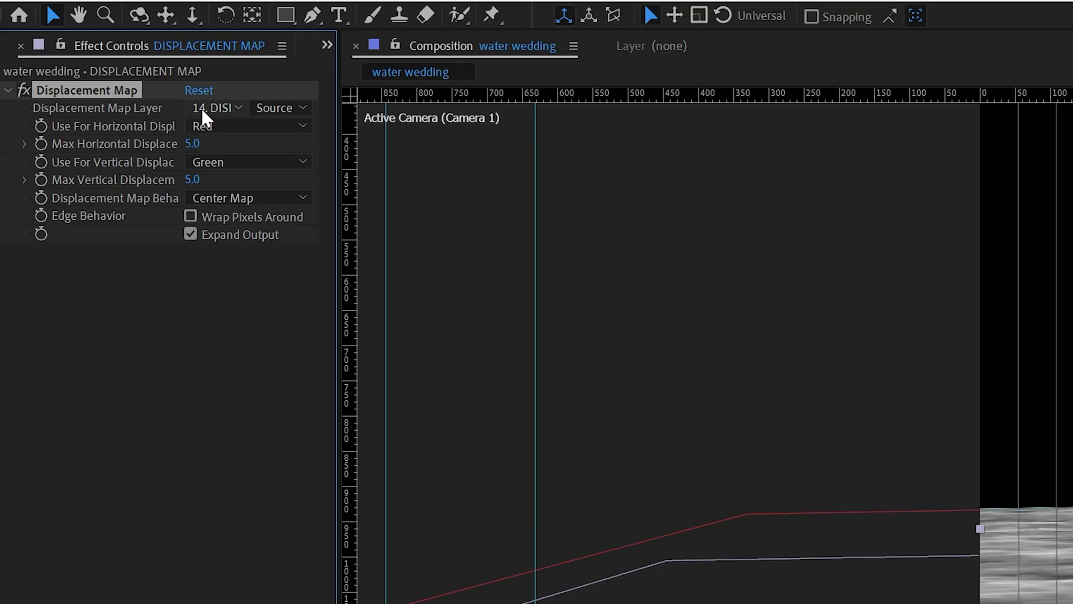
- Use ocean noise as the displacement map layer, with Luminance driving both the horizontal and vertical displacement
{"action": "left_click", "coordinate": [212, 108]}
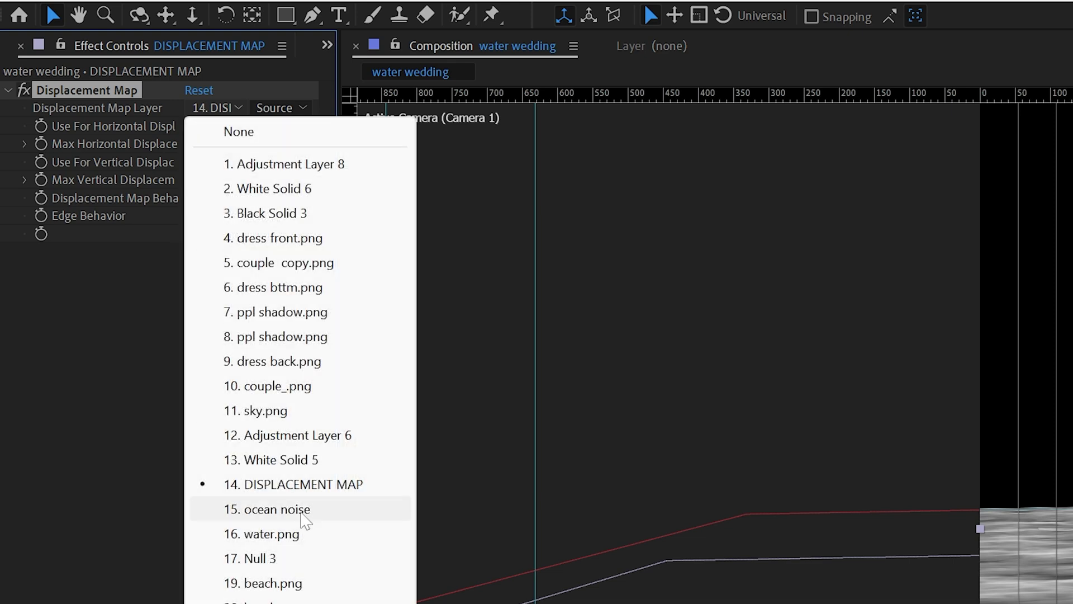
{"action": "left_click", "coordinate": [300, 510]}
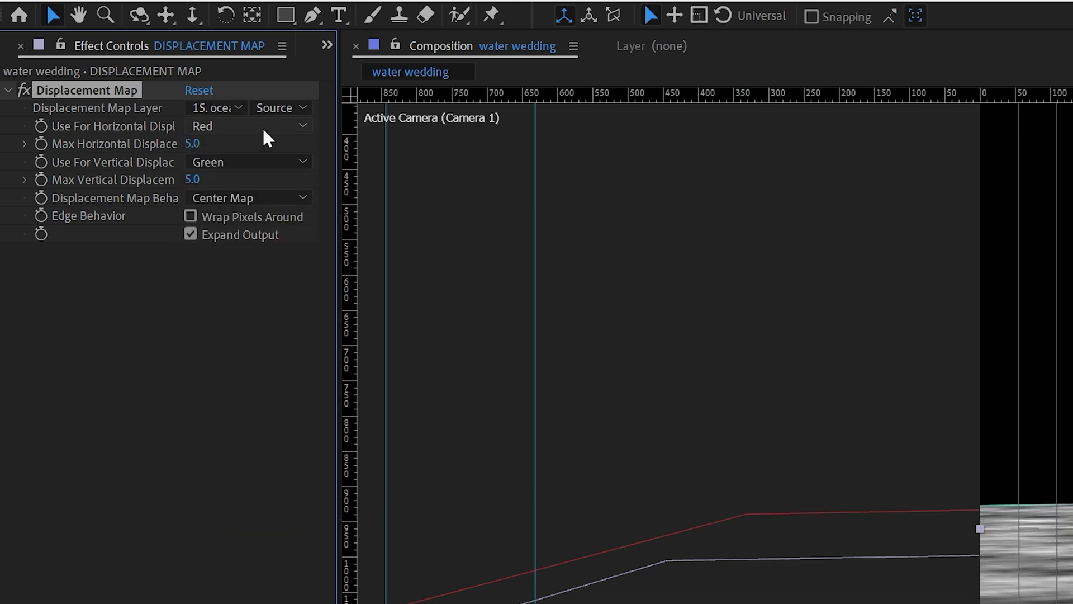
{"action": "left_click_drag", "start_coordinate": [340, 165], "coordinate": [512, 165]}
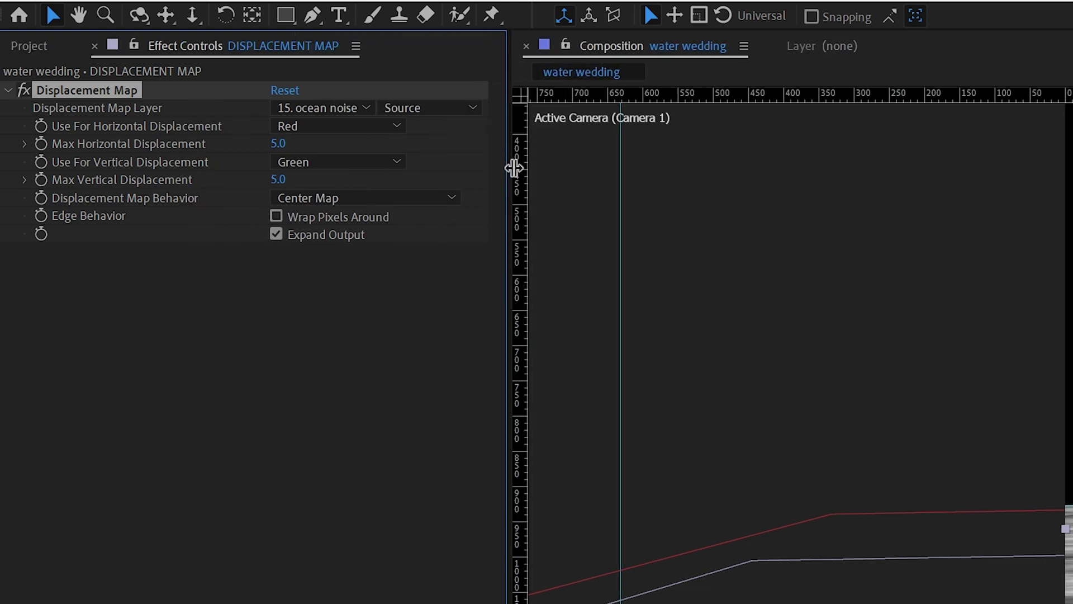
{"action": "left_click", "coordinate": [335, 126]}
{"action": "left_click", "coordinate": [351, 246]}
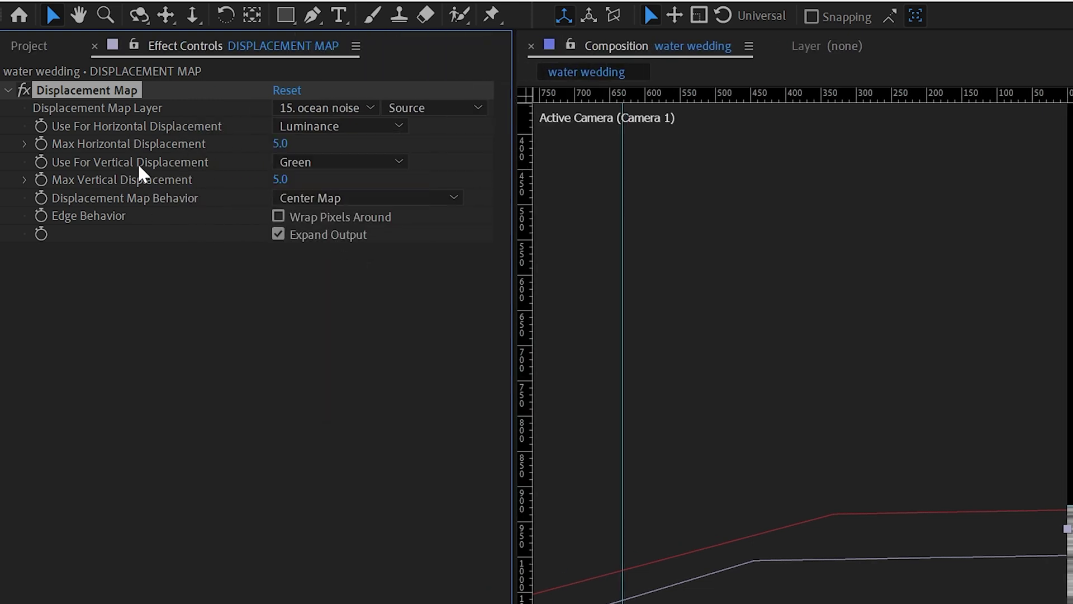
{"action": "left_click", "coordinate": [363, 163]}
{"action": "left_click", "coordinate": [352, 285]}
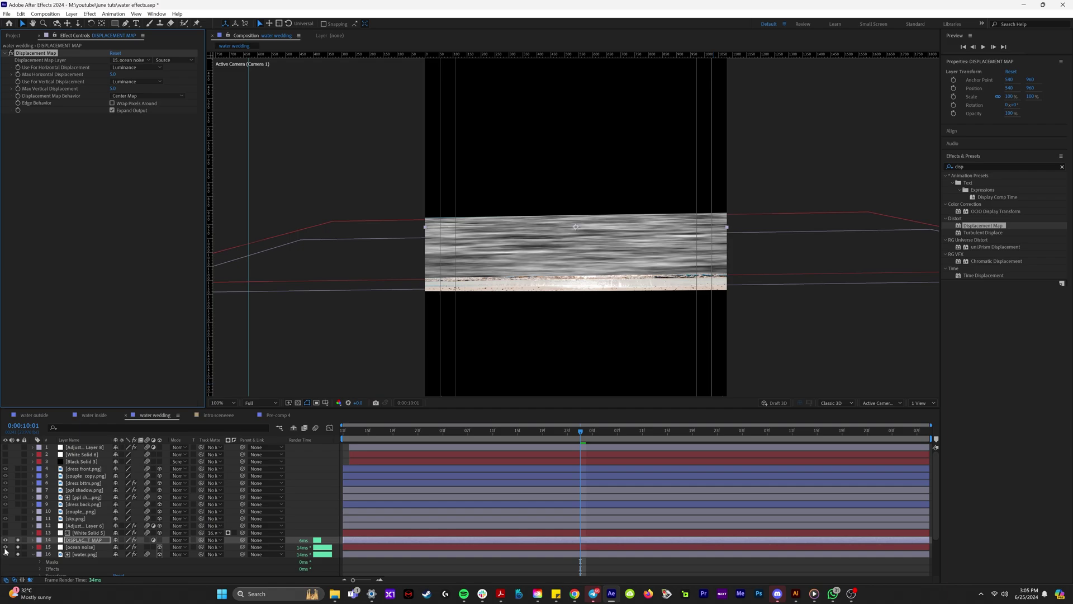
- Hide the ocean noise layer and set the displacement map layer's source to Effects & Masks
{"action": "left_click", "coordinate": [6, 547]}
{"action": "left_click", "coordinate": [159, 60]}
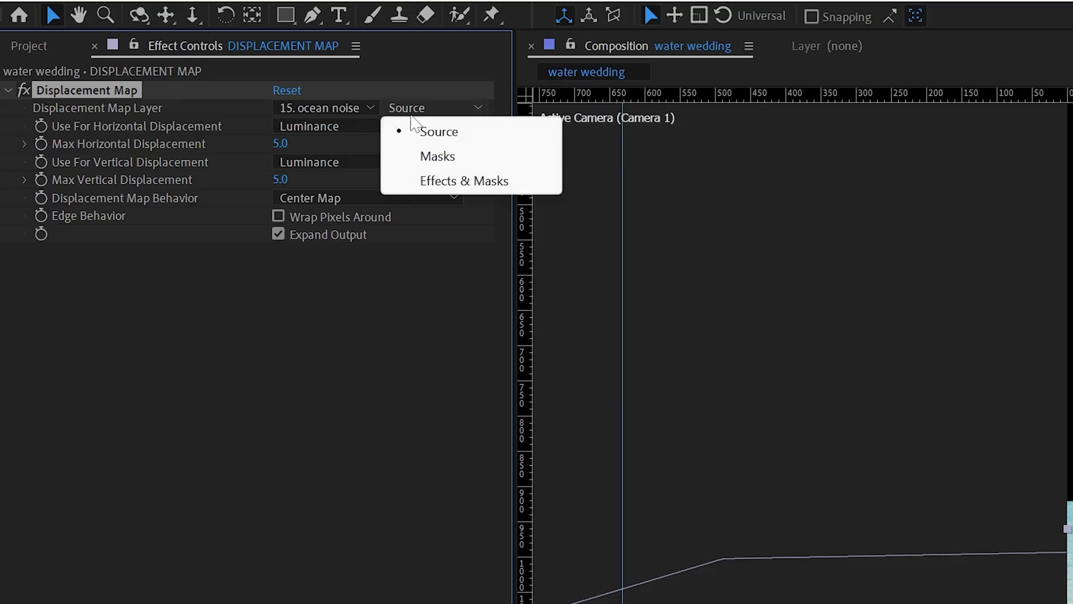
{"action": "left_click", "coordinate": [479, 181]}
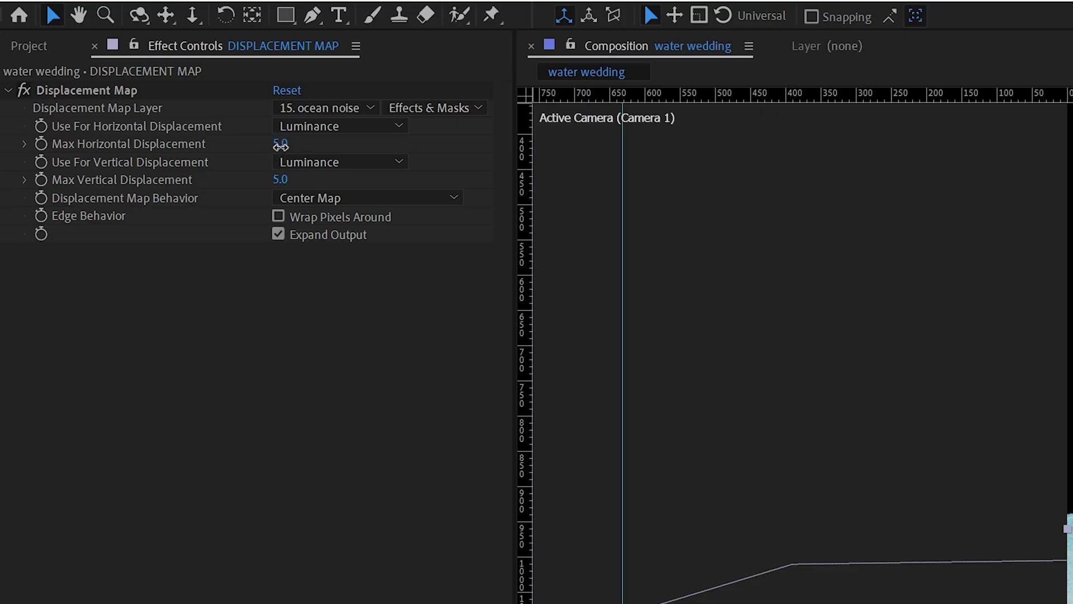
- Raise the Max Horizontal Displacement to about 52 and fine-tune the Max Vertical Displacement
{"action": "left_click_drag", "start_coordinate": [280, 146], "coordinate": [278, 187]}
{"action": "left_click_drag", "start_coordinate": [266, 149], "coordinate": [265, 148]}
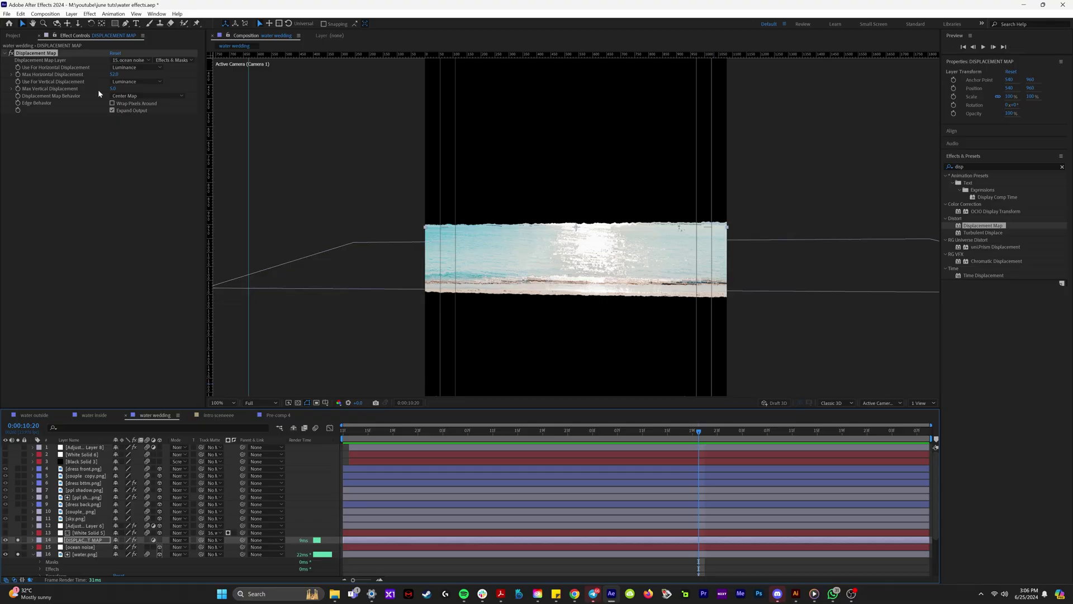
{"action": "left_click_drag", "start_coordinate": [115, 87], "coordinate": [117, 87]}
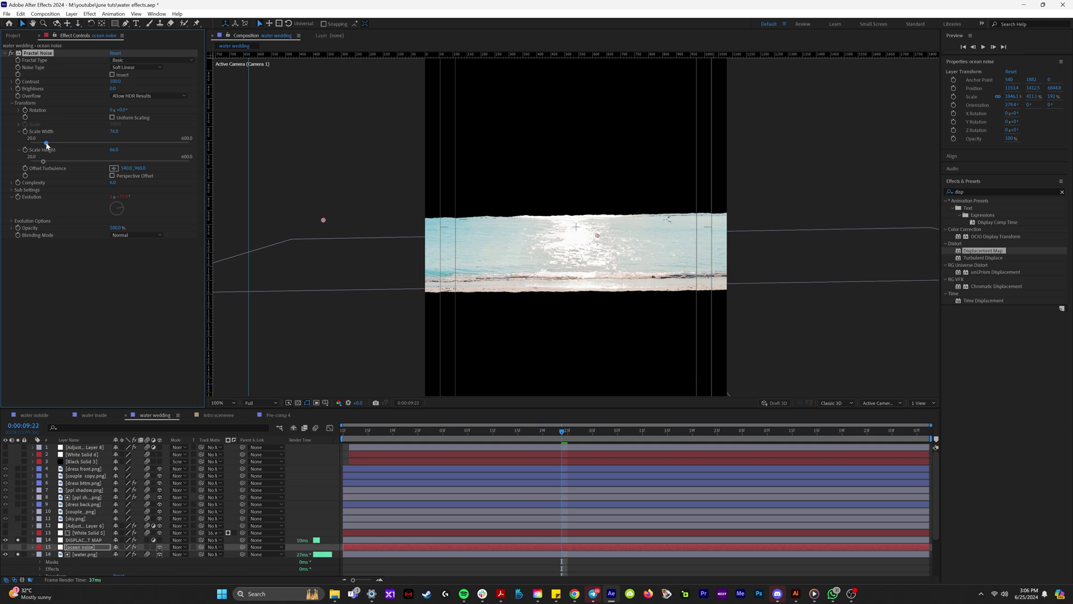
- Preview the displaced ocean and lower the time multiplier in the ocean noise layer's Evolution expression
{"action": "key", "text": "space"}
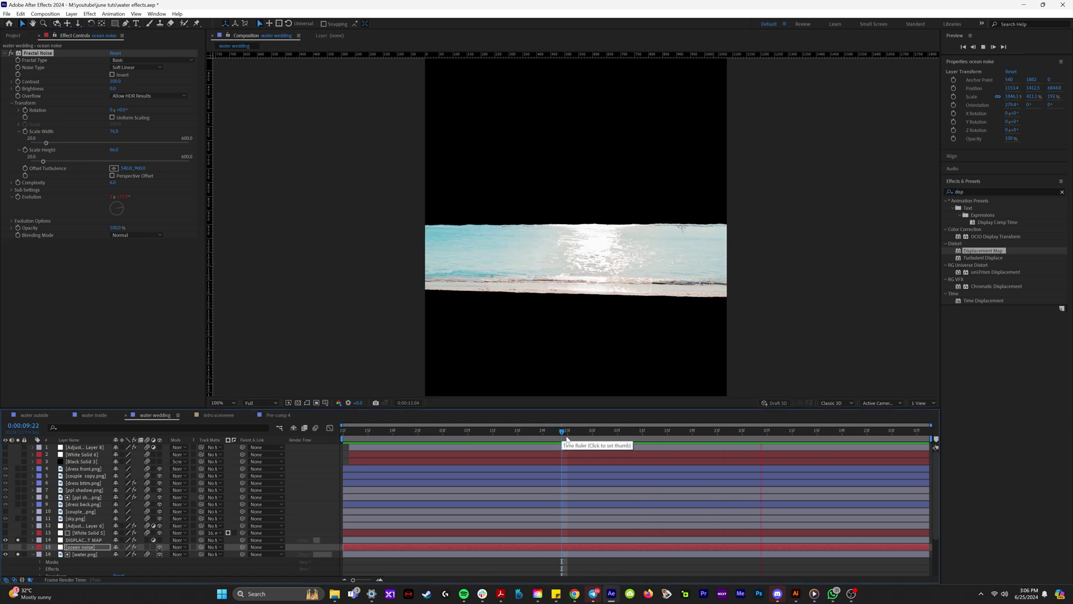
{"action": "left_click", "coordinate": [566, 437]}
{"action": "left_click", "coordinate": [545, 437]}
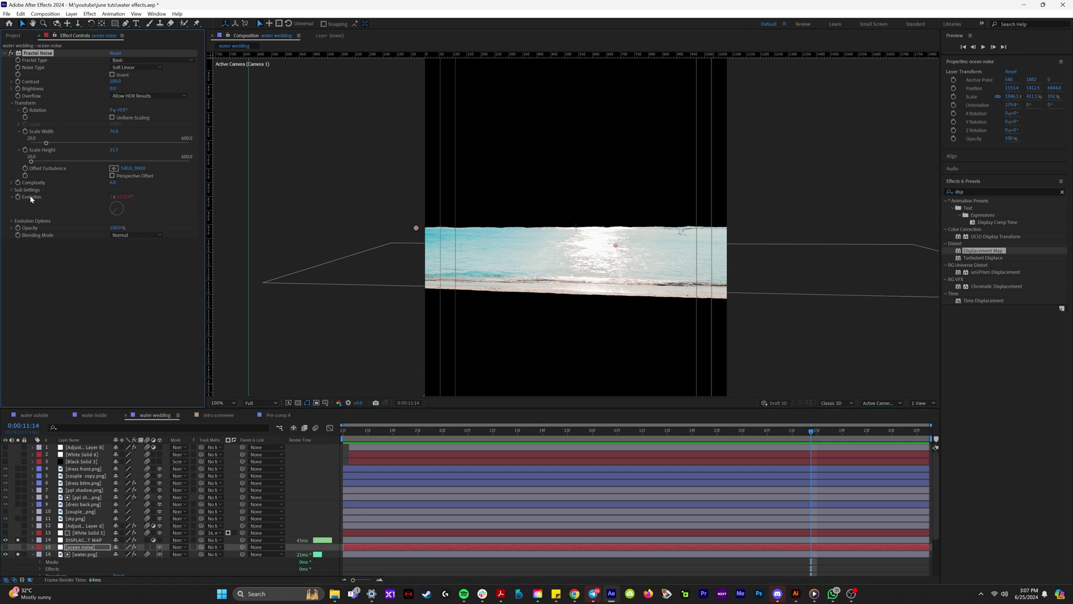
{"action": "scroll", "coordinate": [92, 551], "scroll_direction": "down", "scroll_amount": 3}
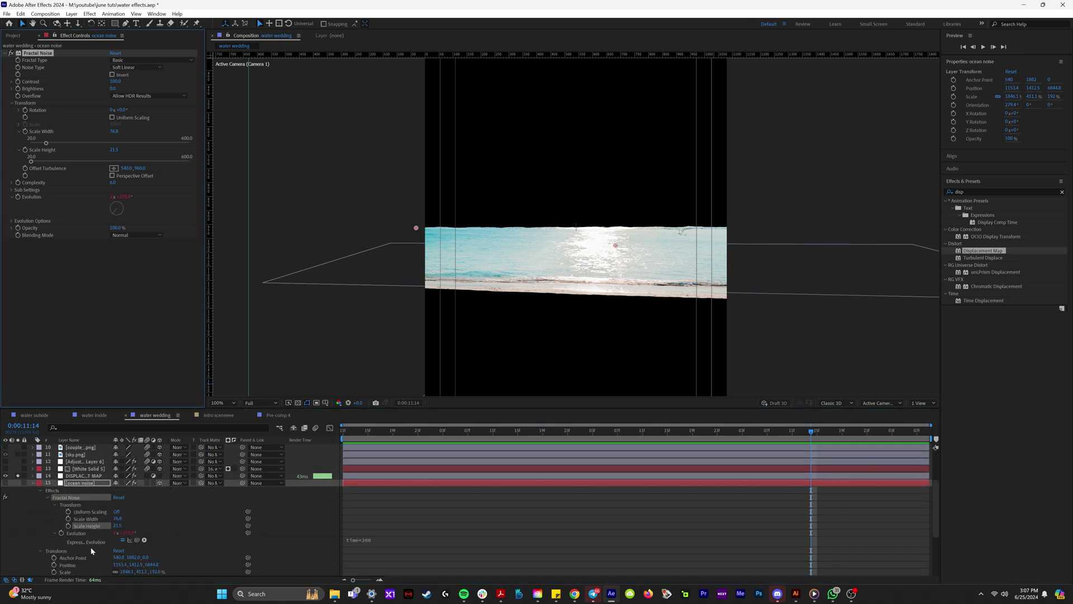
{"action": "left_click", "coordinate": [358, 540]}
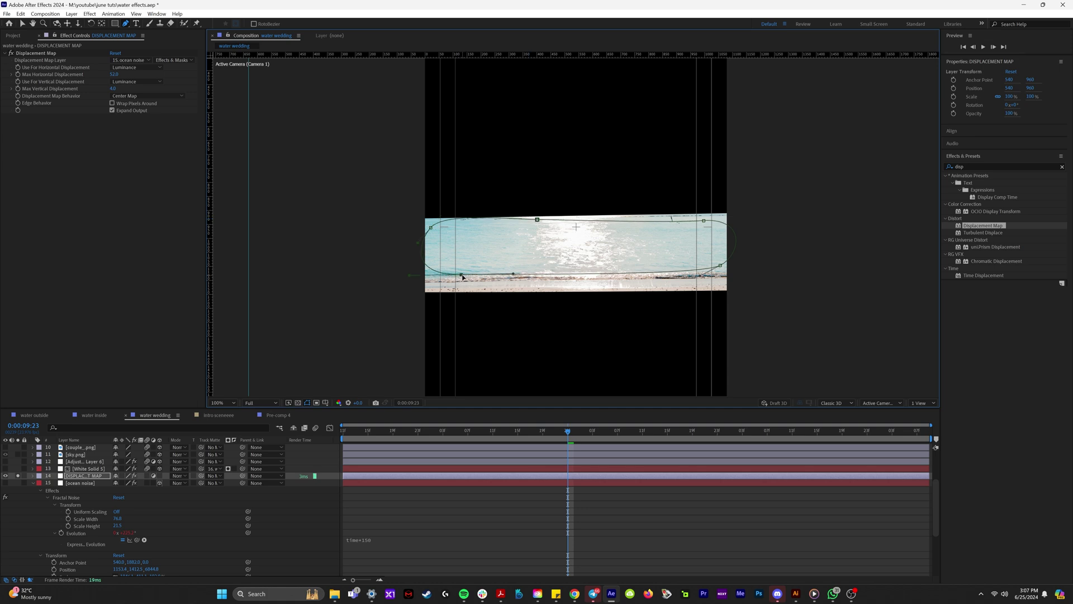
- Show the mask properties of the DISPLACEMENT MAP layer and collapse the ocean noise layer
{"action": "key", "text": "m"}
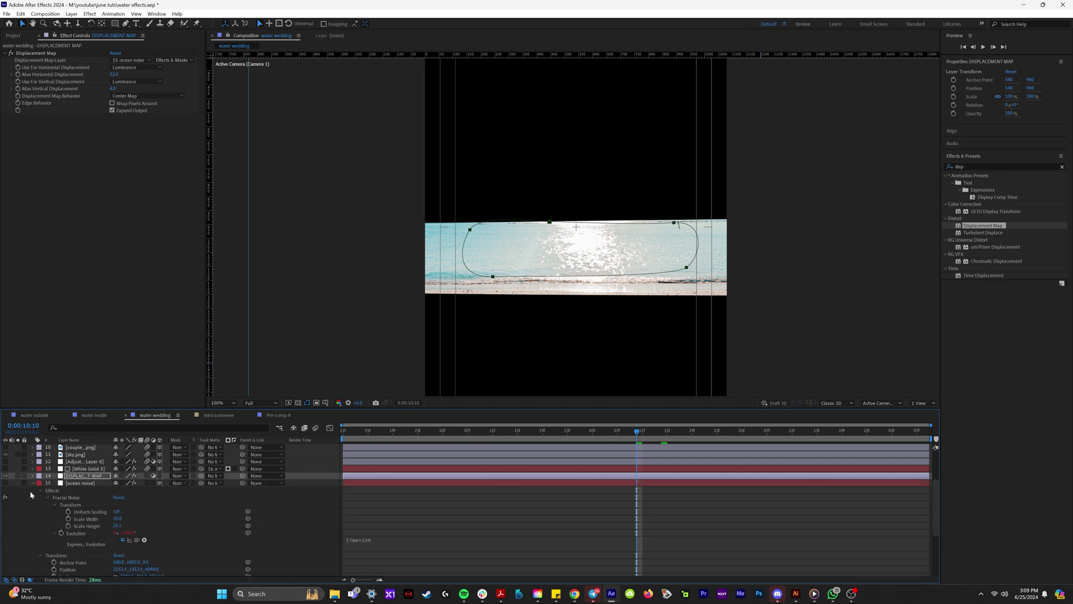
{"action": "left_click", "coordinate": [32, 483]}
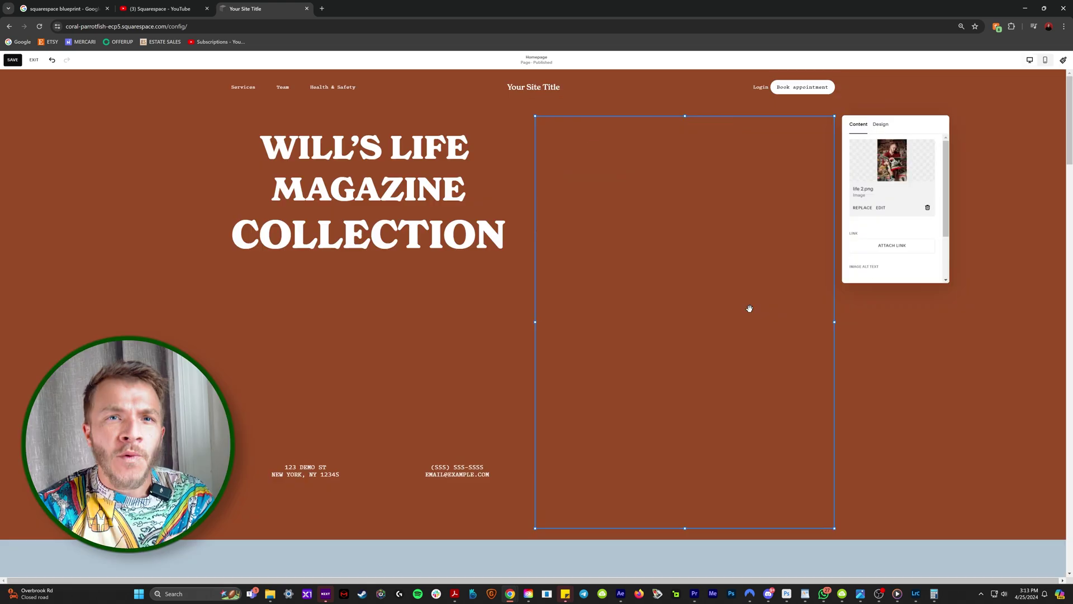
- In the Squarespace editor, align the homepage's main title text to the bottom of its block
{"action": "left_click", "coordinate": [749, 308]}
{"action": "left_click", "coordinate": [369, 190]}
{"action": "left_click", "coordinate": [268, 118]}
{"action": "left_click", "coordinate": [267, 134]}
{"action": "left_click", "coordinate": [282, 134]}
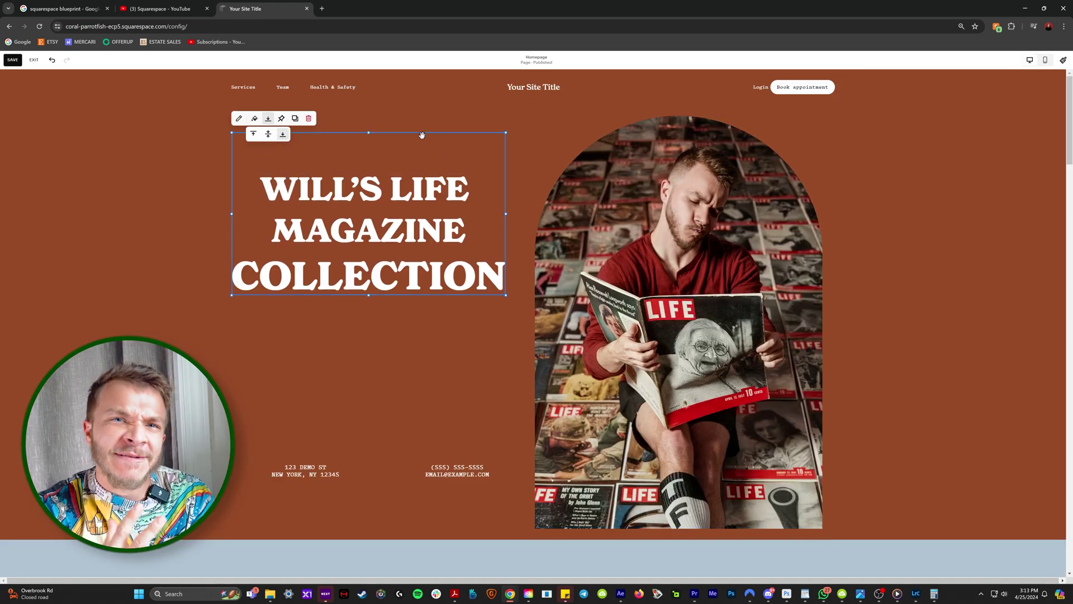
- Move the homepage's main title text block lower beside the arched magazine photo
{"action": "left_click_drag", "start_coordinate": [420, 134], "coordinate": [414, 199]}
{"action": "left_click", "coordinate": [678, 252]}
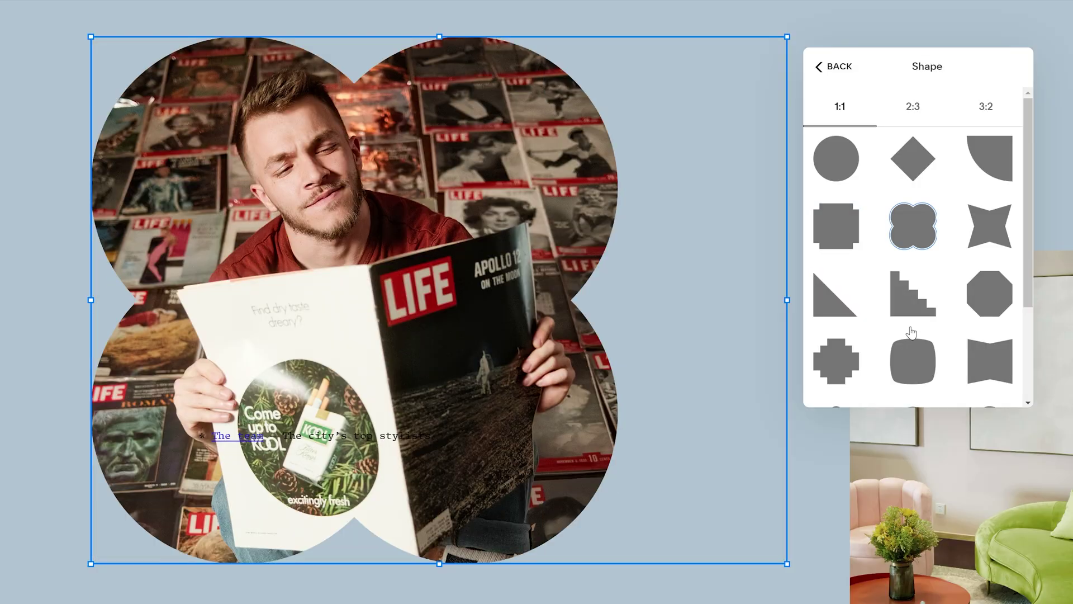
- Try several 1:1 mask shapes on the magazine photo, including the four-pointed star, bow-tie, notched square and stepped cross
{"action": "left_click", "coordinate": [989, 226]}
{"action": "left_click", "coordinate": [989, 360]}
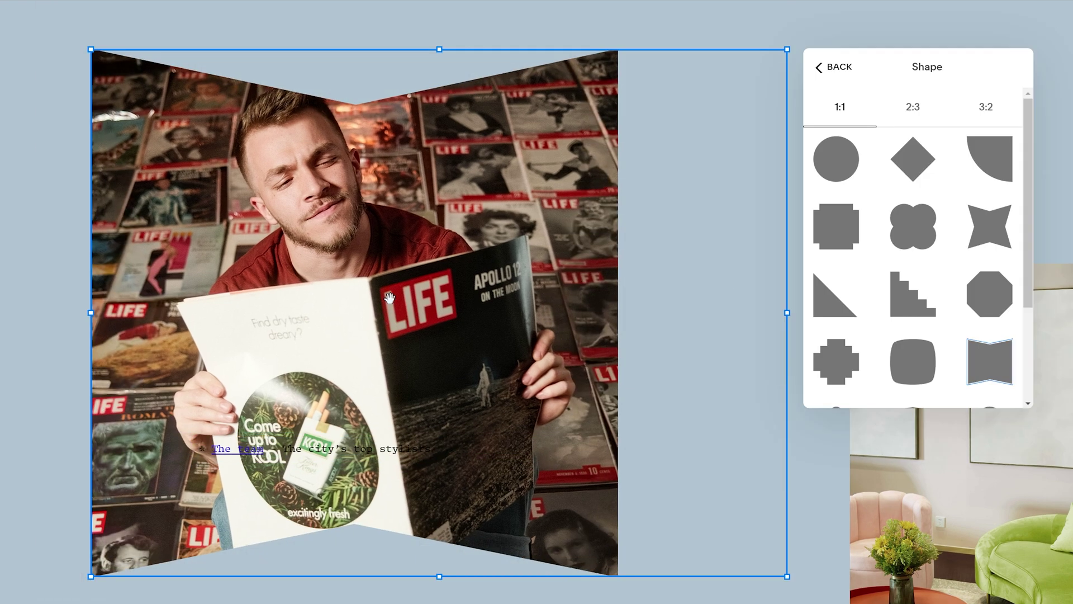
{"action": "left_click", "coordinate": [835, 226]}
{"action": "left_click", "coordinate": [836, 360]}
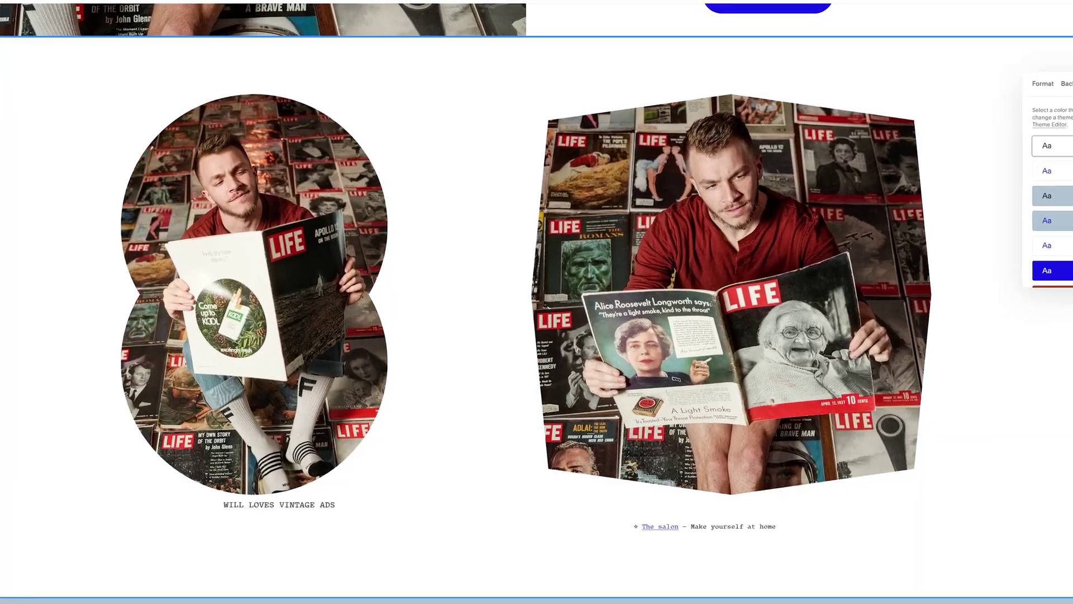
- Apply a black colour theme to the section with the two magazine photos and move the vintage-ads photo toward the other one
{"action": "scroll", "coordinate": [1046, 220], "scroll_direction": "down", "scroll_amount": 3}
{"action": "left_click", "coordinate": [1047, 197]}
{"action": "left_click", "coordinate": [1047, 223]}
{"action": "left_click", "coordinate": [842, 232]}
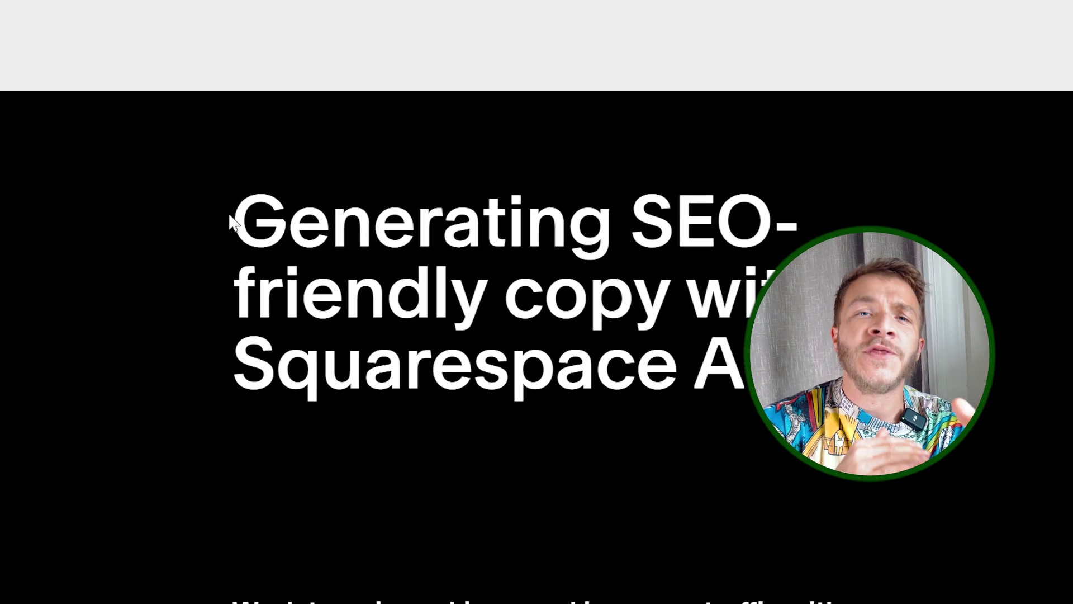
{"action": "left_click_drag", "start_coordinate": [233, 220], "coordinate": [568, 253]}
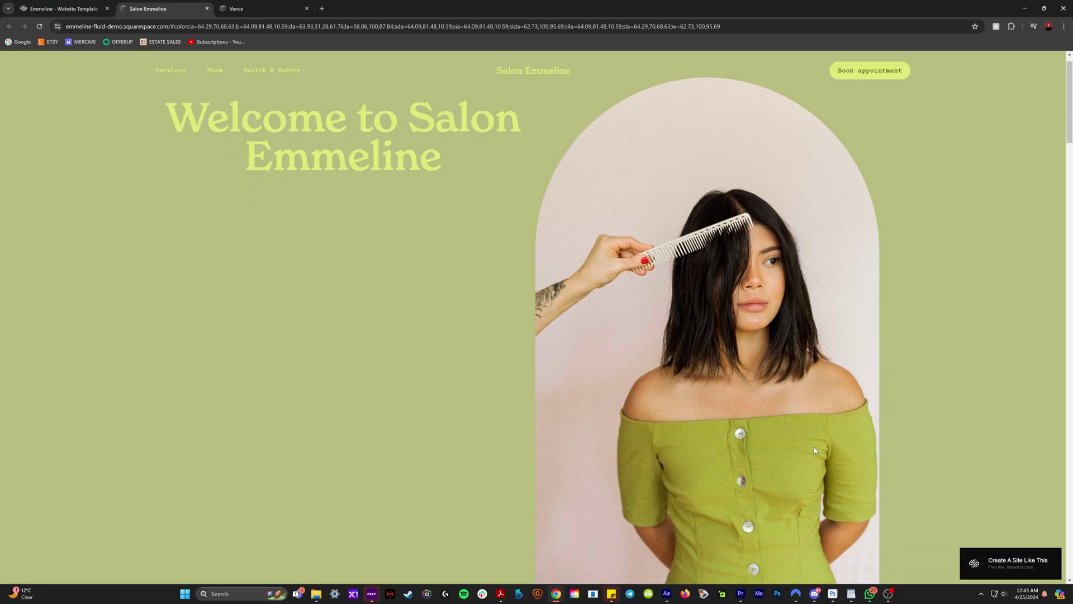
- Look through the plant shop template's product grid and the Salon Emmeline demo site's homepage
{"action": "scroll", "coordinate": [814, 447], "scroll_direction": "down", "scroll_amount": 5}
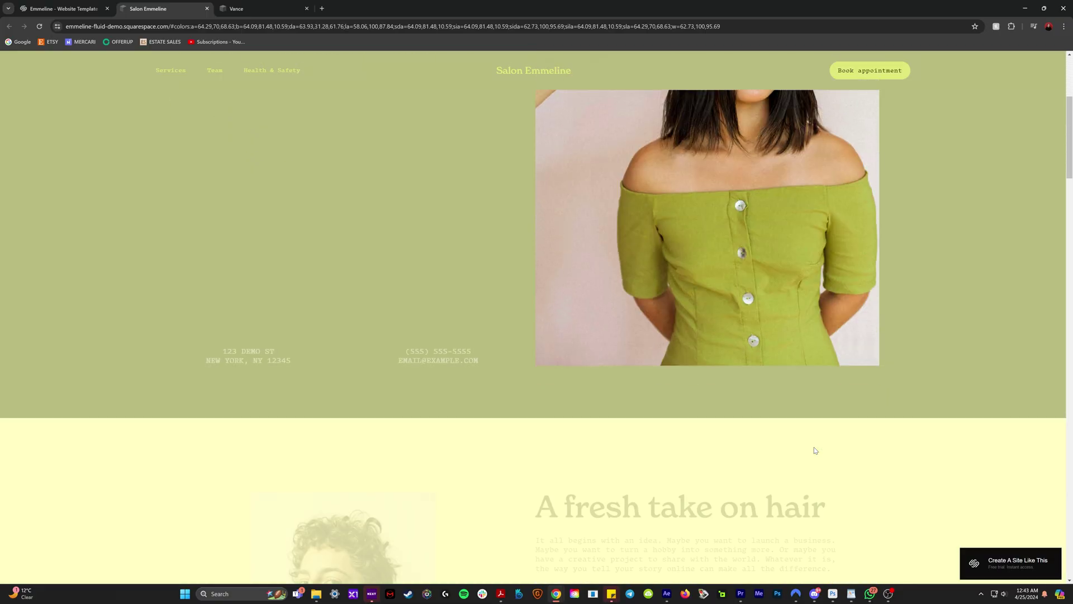
{"action": "scroll", "coordinate": [814, 450], "scroll_direction": "down", "scroll_amount": 4}
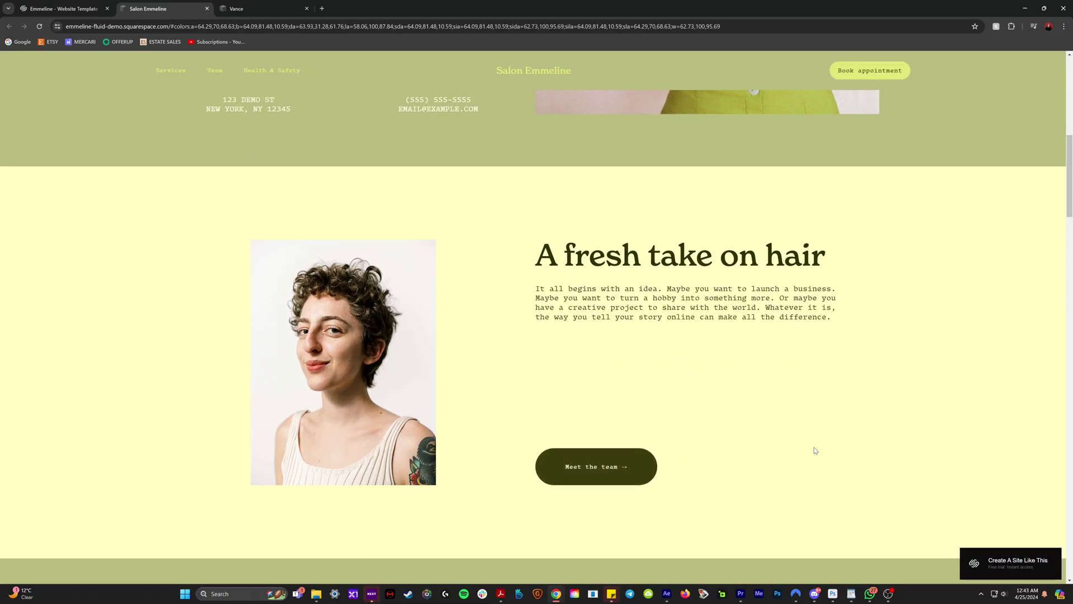
{"action": "scroll", "coordinate": [814, 451], "scroll_direction": "down", "scroll_amount": 8}
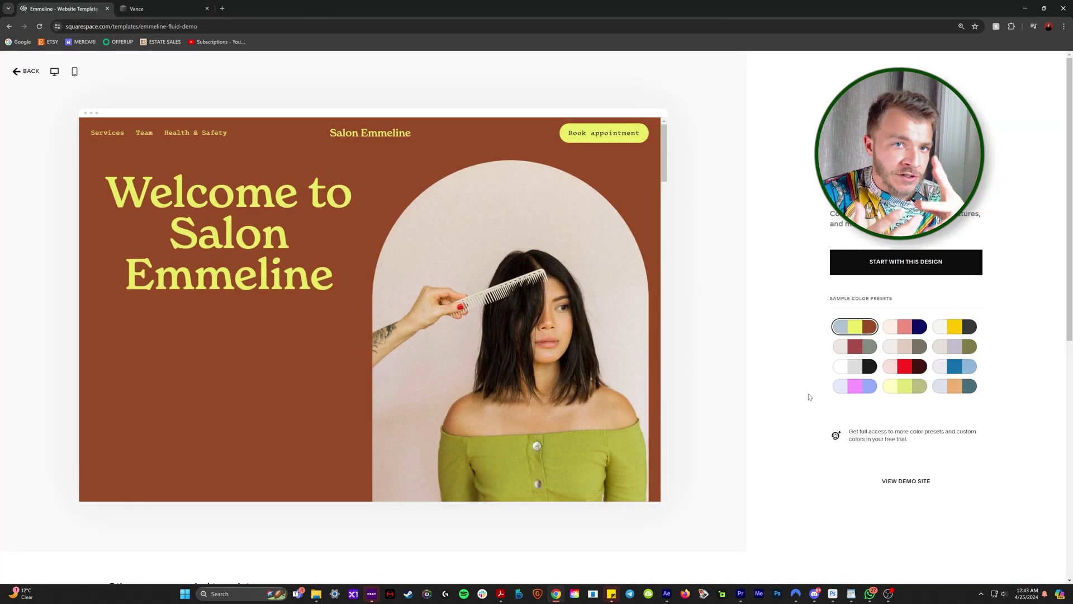
- Preview the Emmeline template in several sample color presets, including the coral-and-navy and the yellow-and-dark-grey ones
{"action": "left_click", "coordinate": [856, 351]}
{"action": "left_click", "coordinate": [900, 332]}
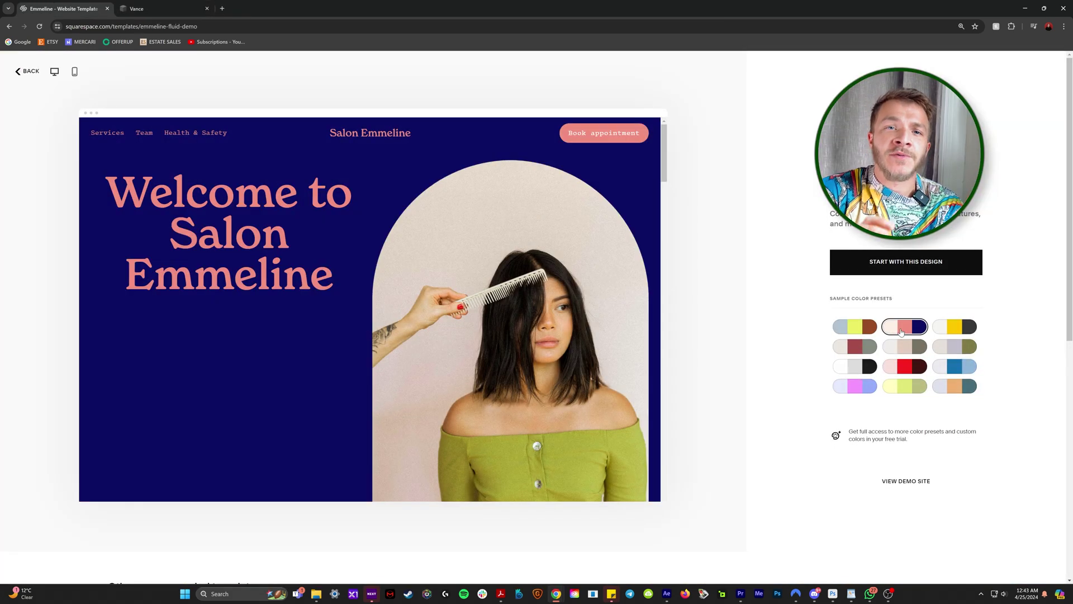
{"action": "left_click", "coordinate": [963, 331]}
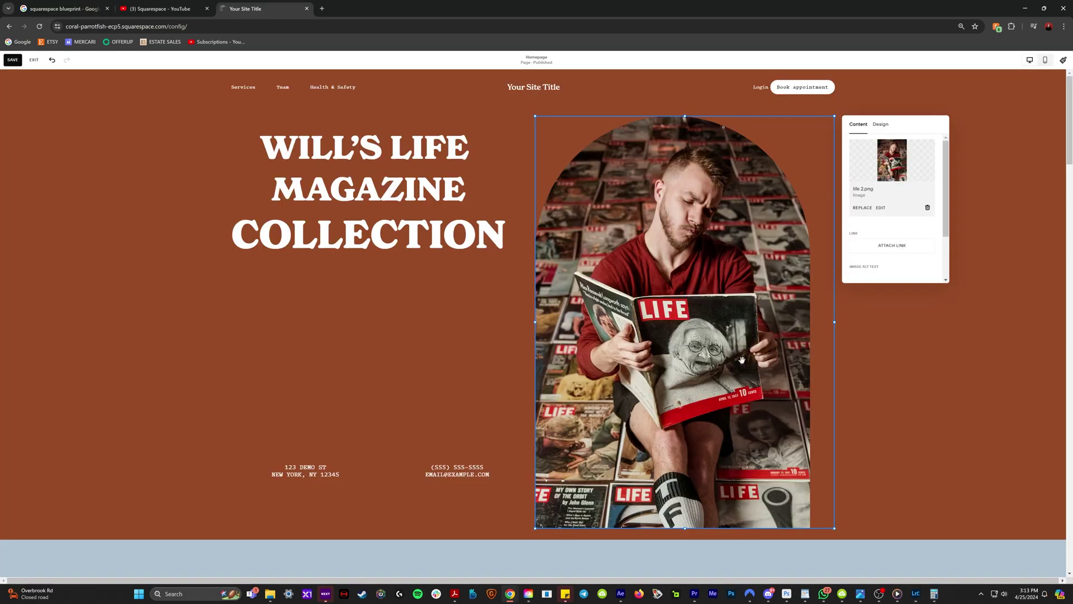
- In the site editor, align the homepage's main title text to the middle of its block
{"action": "left_click", "coordinate": [411, 208]}
{"action": "left_click", "coordinate": [267, 122]}
{"action": "left_click", "coordinate": [269, 132]}
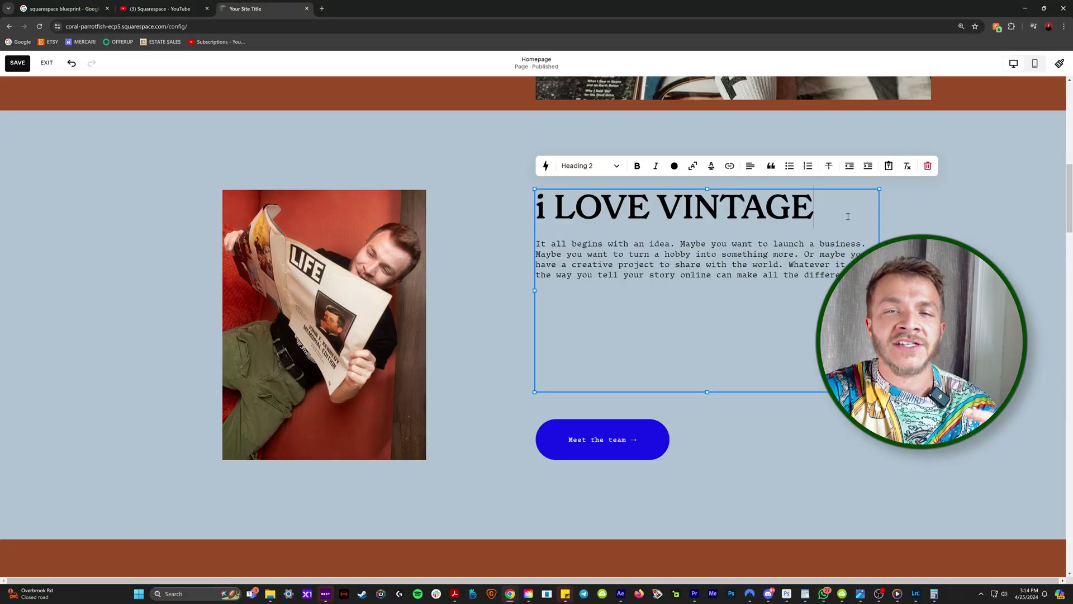
- Extend the "i LOVE VINTAGE" heading with the words "PHYSICAL MEDI"
{"action": "type", "text": "E PHYSICAL MEDI"}
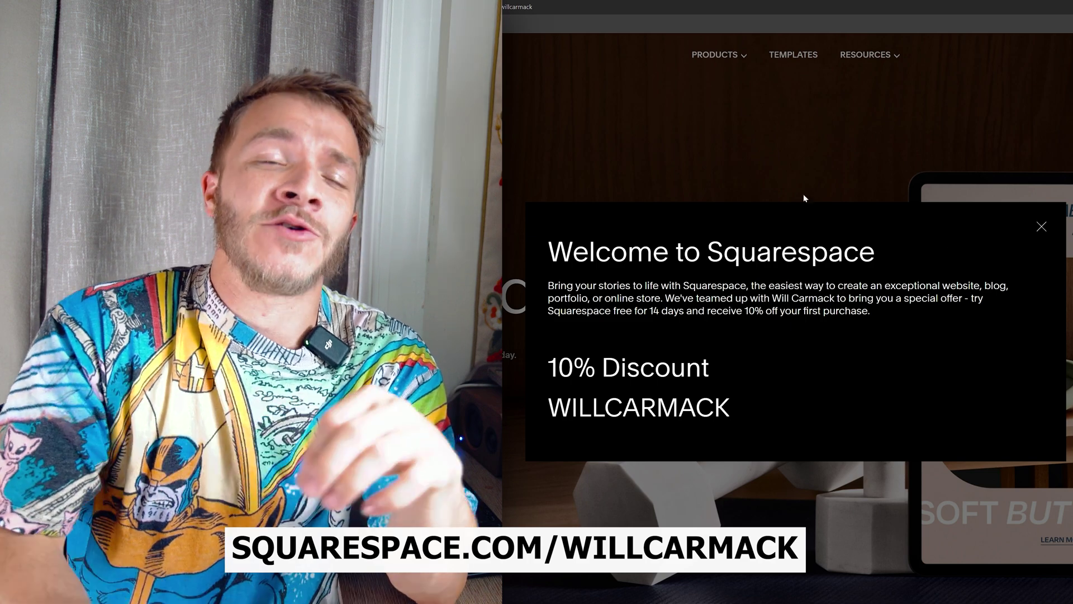
- Highlight the 10% discount offer and its code in the Squarespace welcome popup
{"action": "left_click_drag", "start_coordinate": [551, 367], "coordinate": [733, 409]}
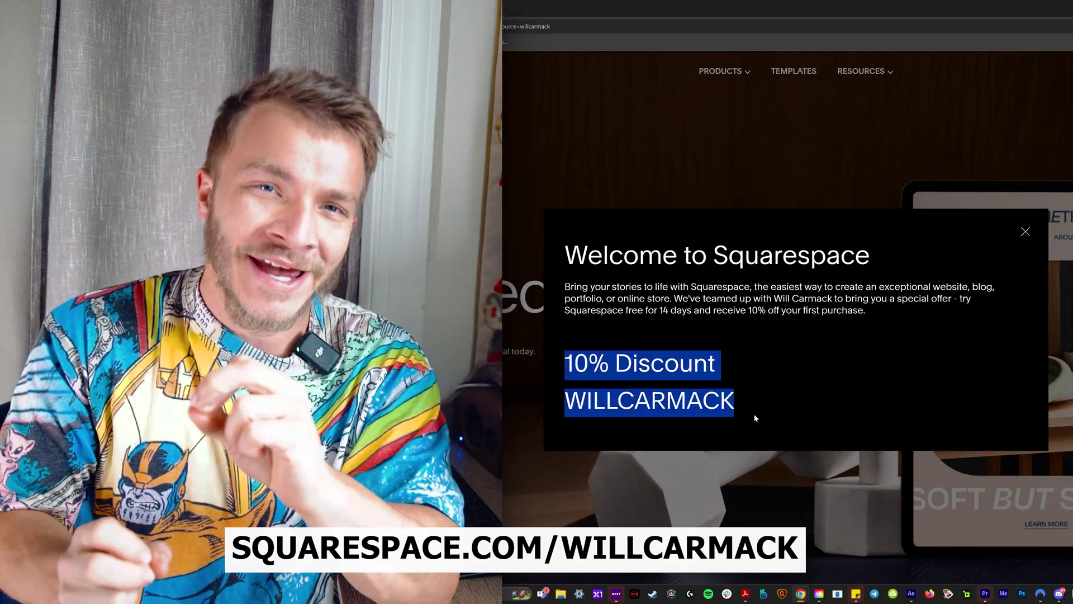